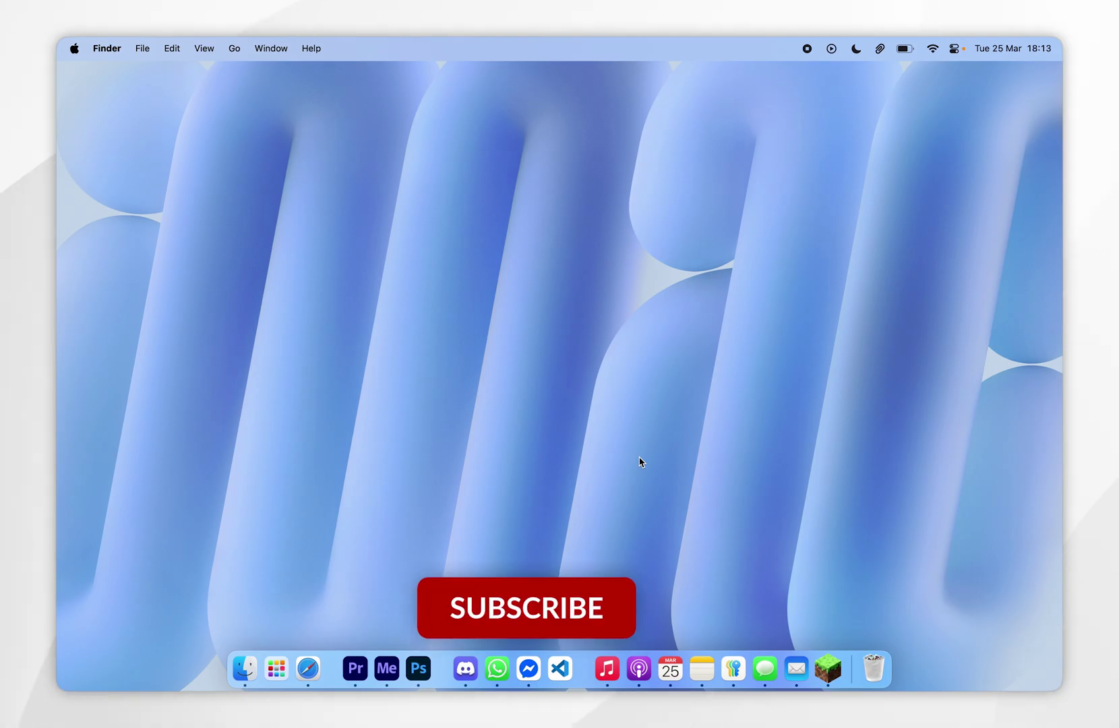
Bring up the browser on the Java Downloads page and scroll through it.
click(828, 667)
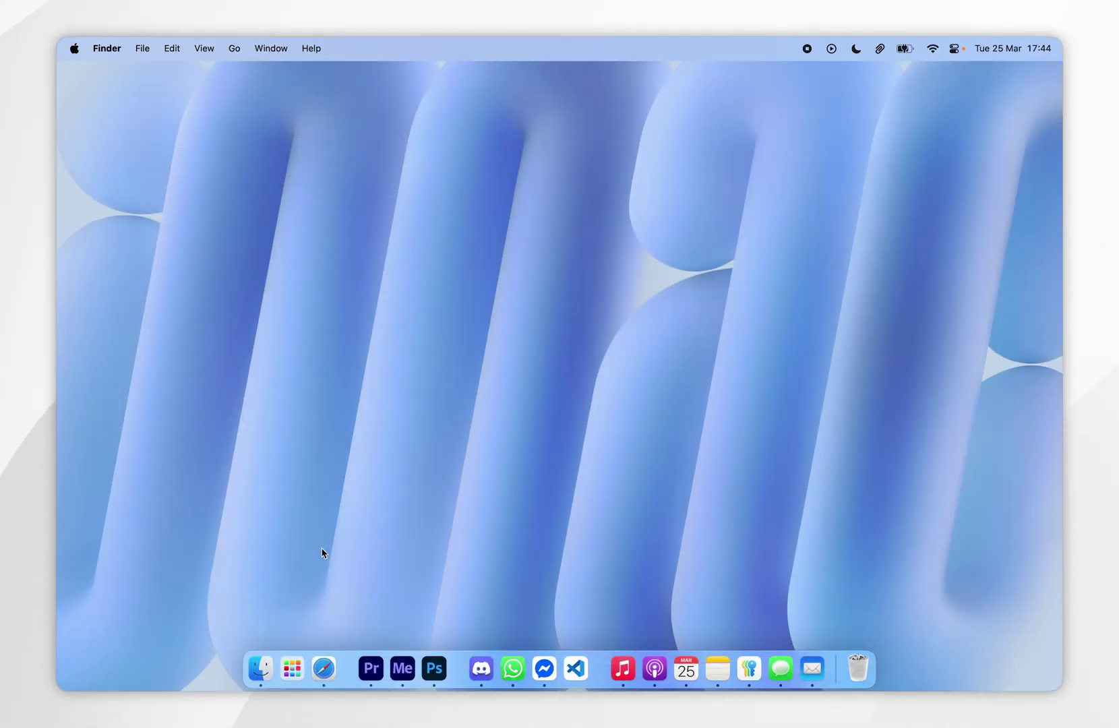
click(324, 669)
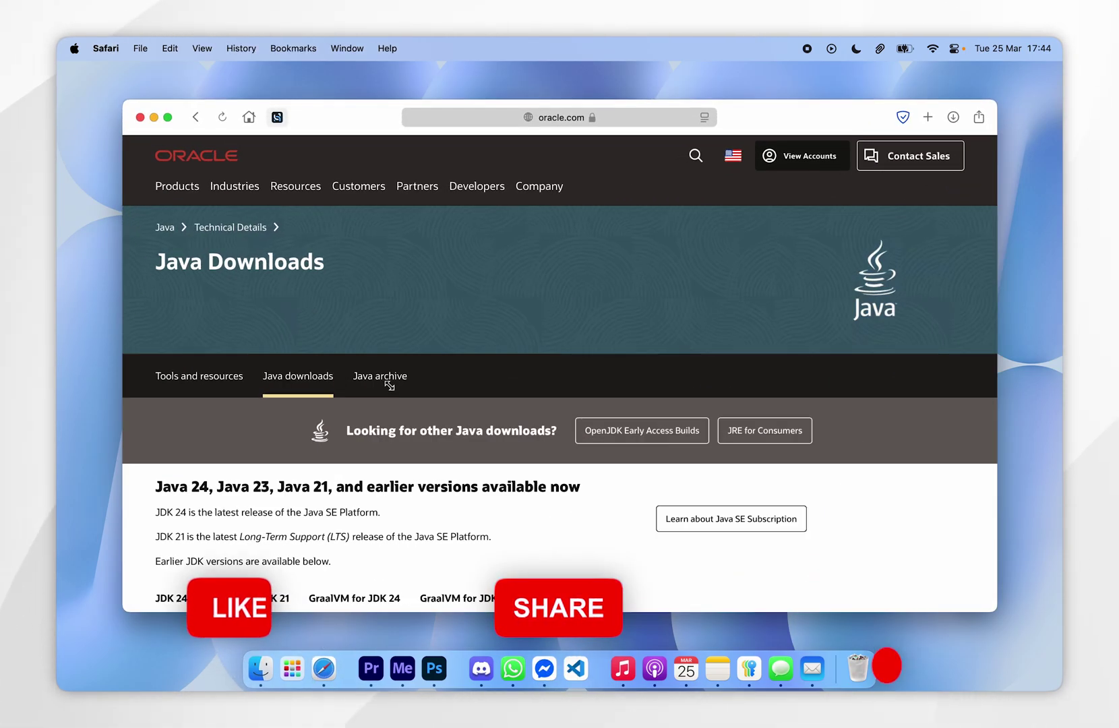
scroll(388, 386, down, 10)
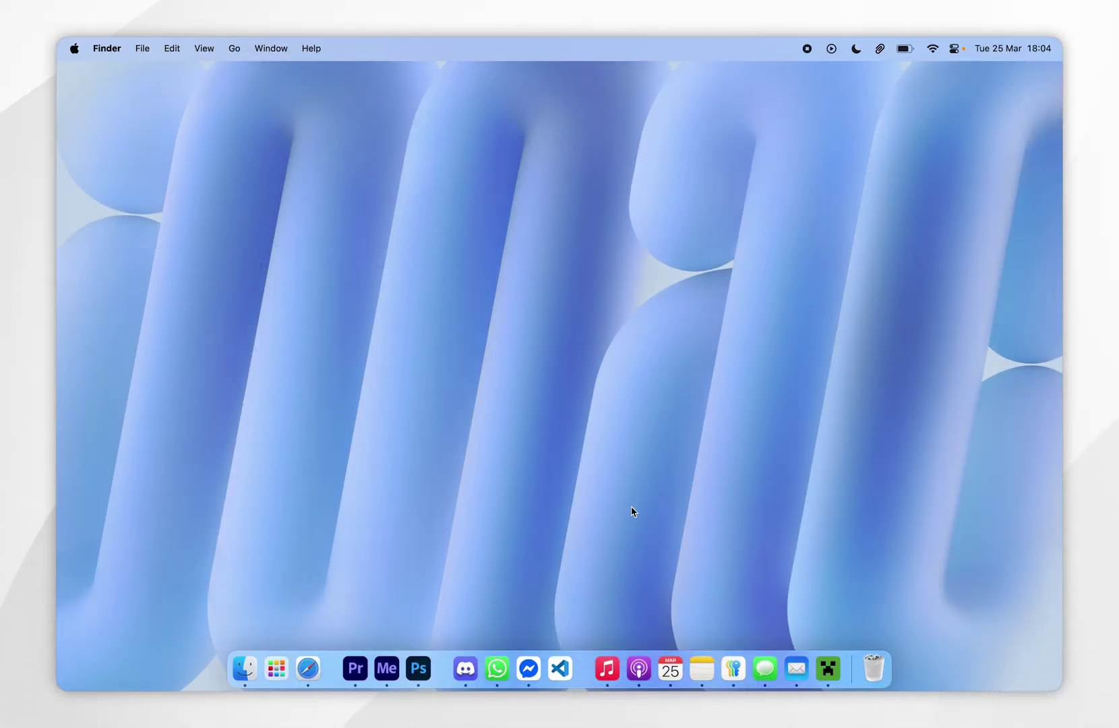
Launch Minecraft 1.21.5 (latest release) from the launcher, then quit from the title screen.
click(828, 668)
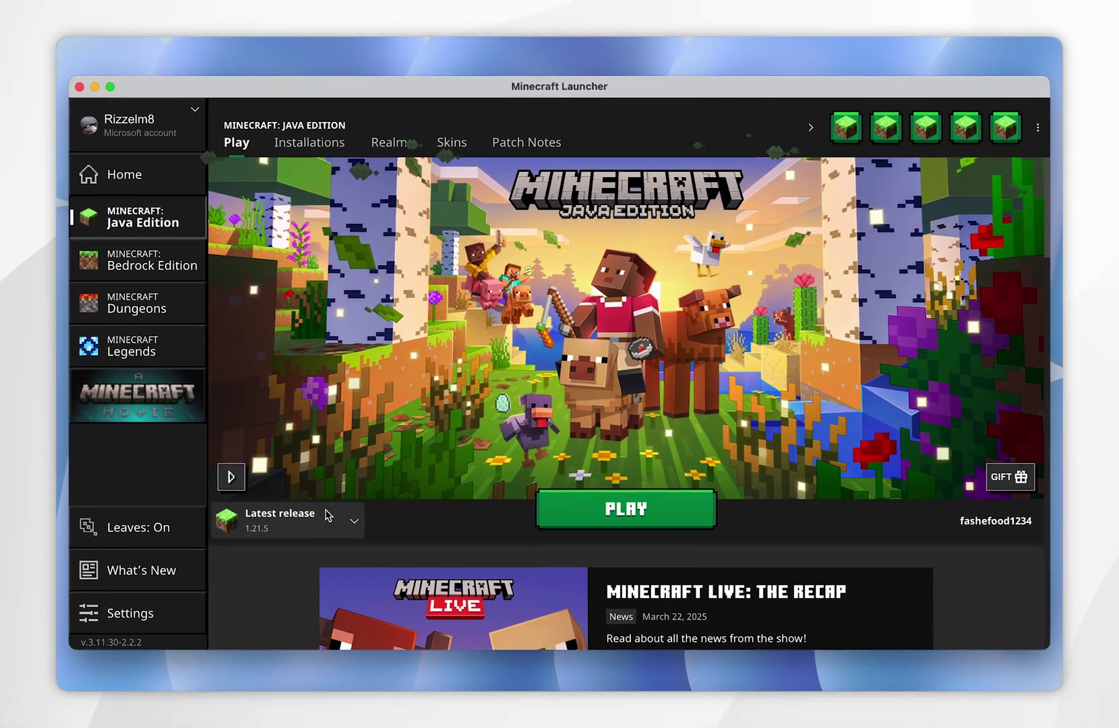
click(351, 496)
click(262, 426)
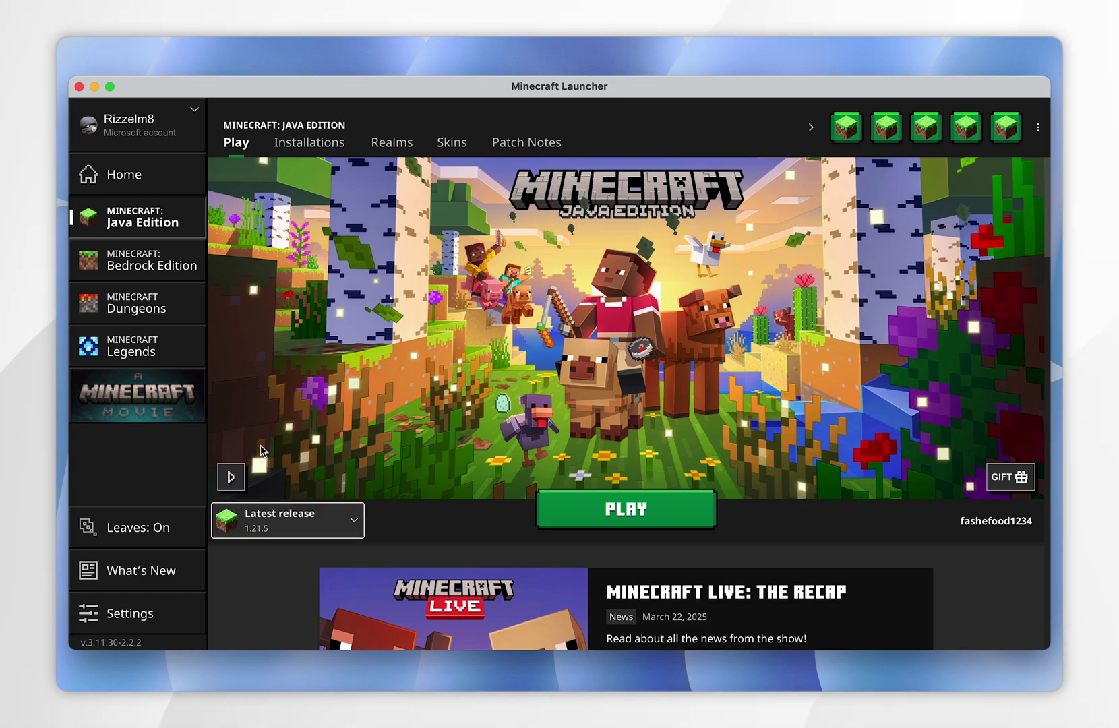
click(645, 518)
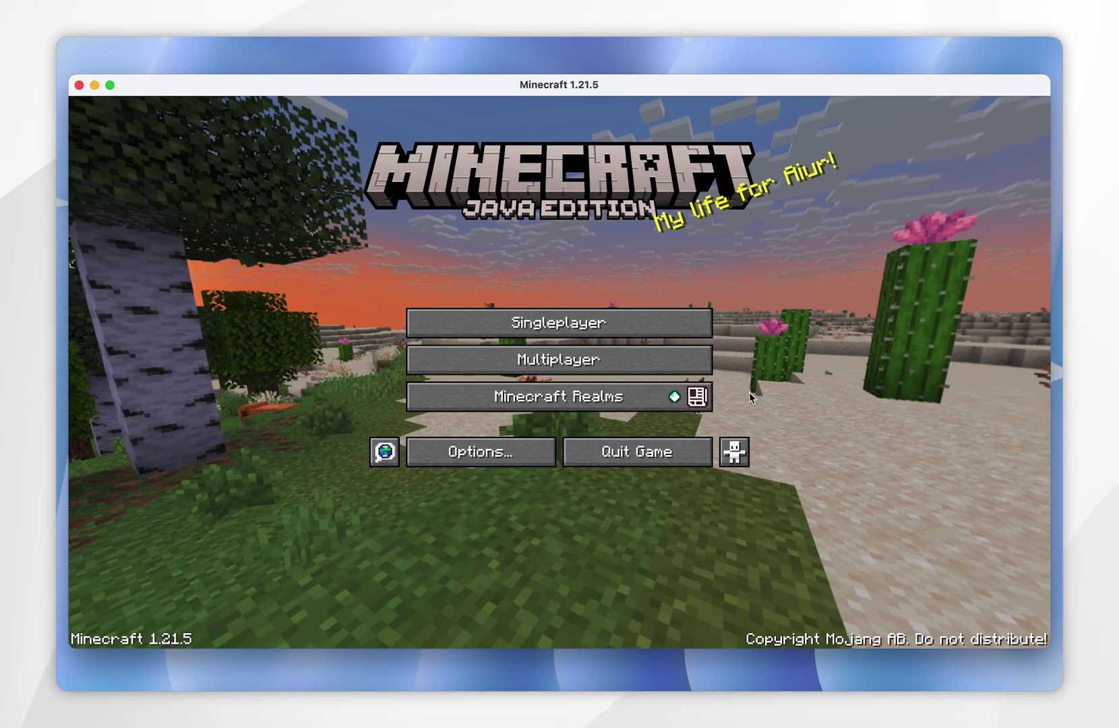
click(639, 445)
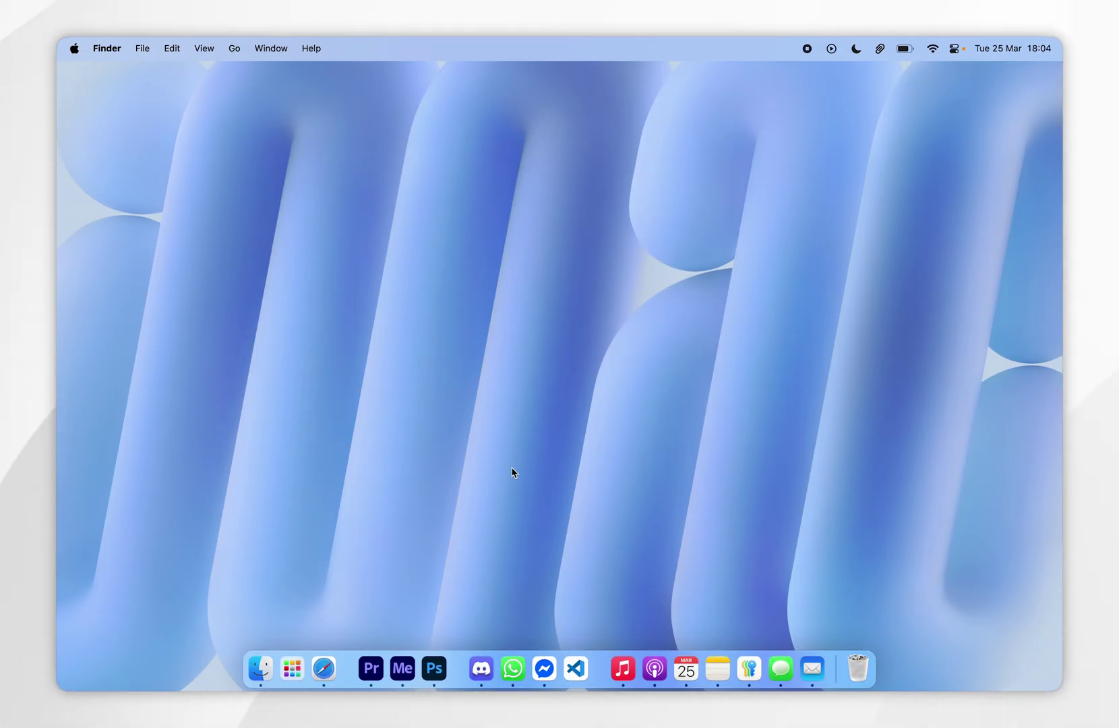
Download the universal Fabric installer fabric-installer-1.0.1.jar from fabricmc.net to the Desktop.
click(323, 668)
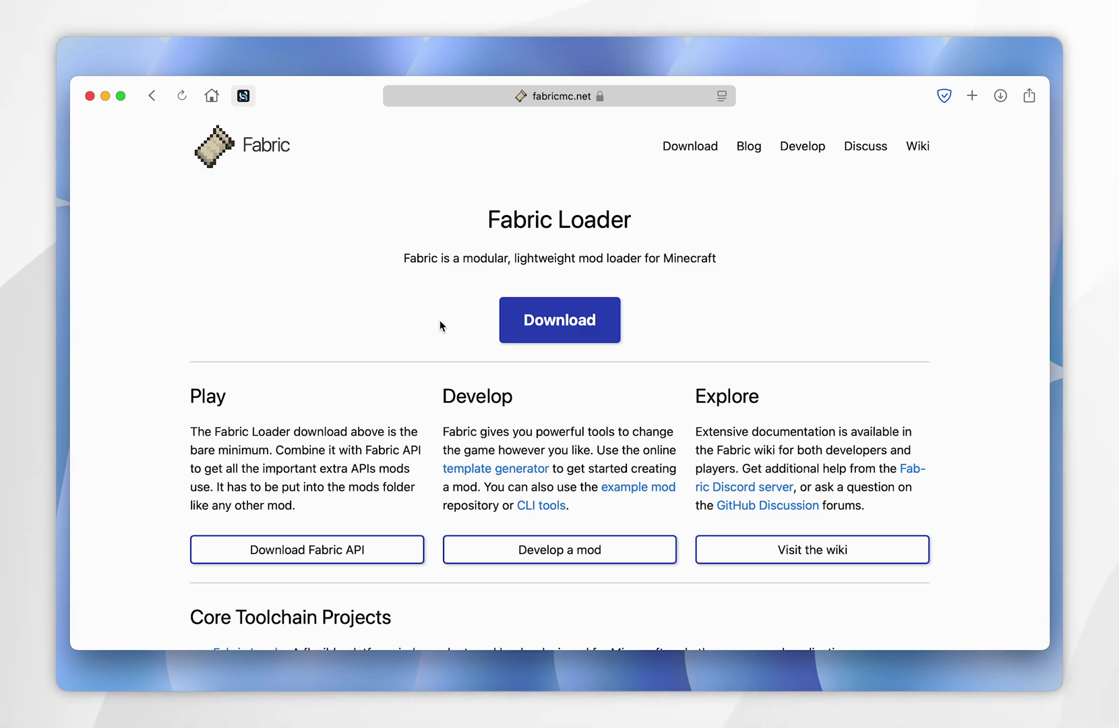
click(565, 324)
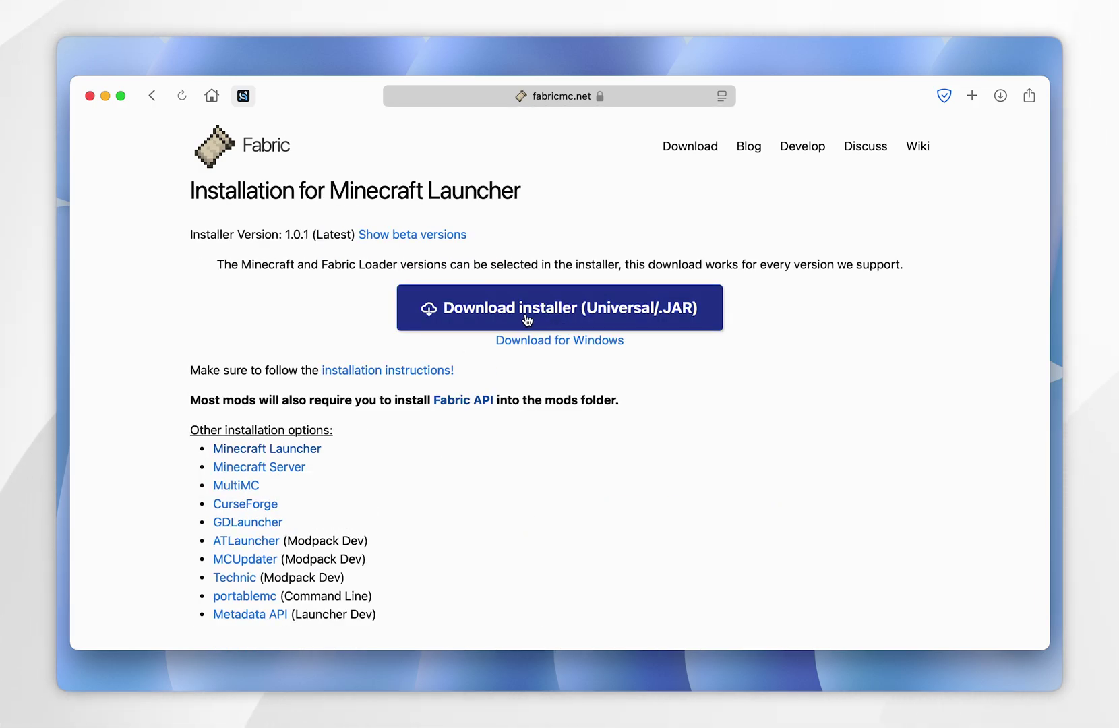
click(491, 312)
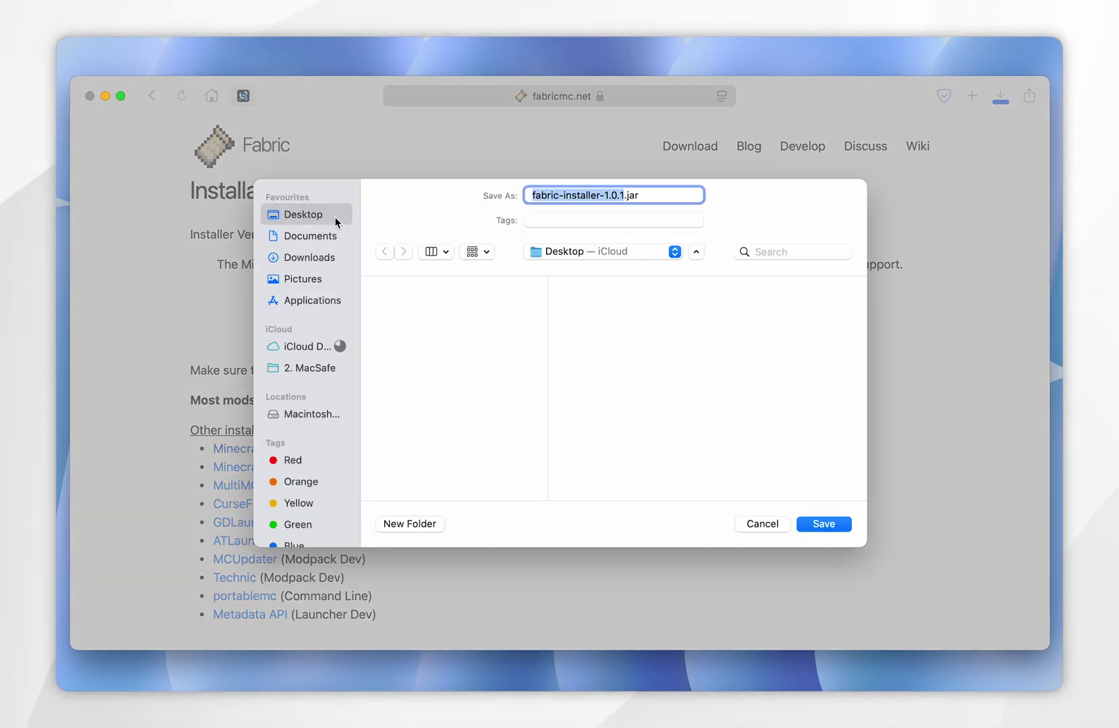
click(822, 524)
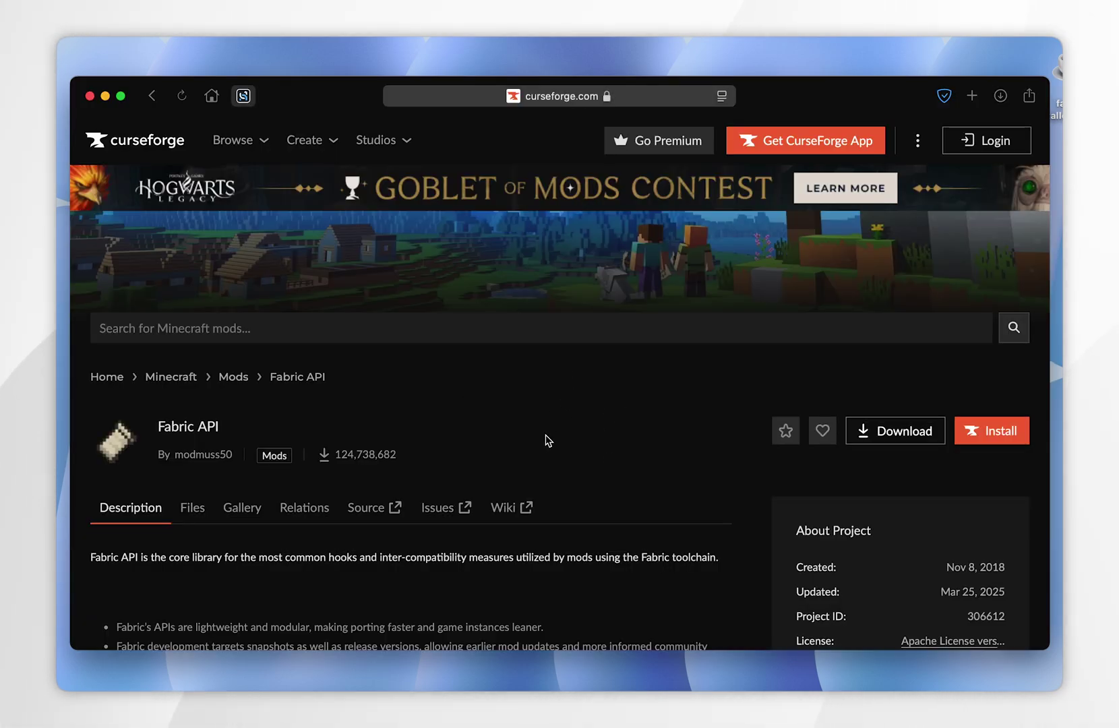
Download the [1.21.5] Fabric API 0.119.5+1.21.5 file from CurseForge's Files list to the desktop.
scroll(548, 441, down, 5)
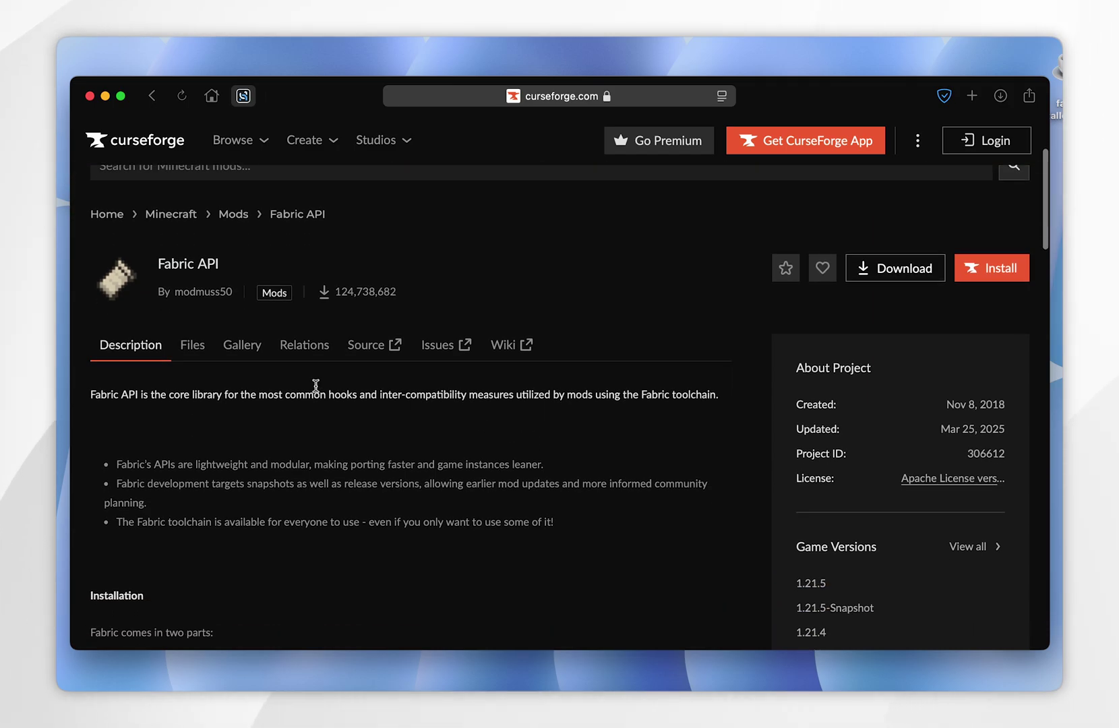
click(192, 346)
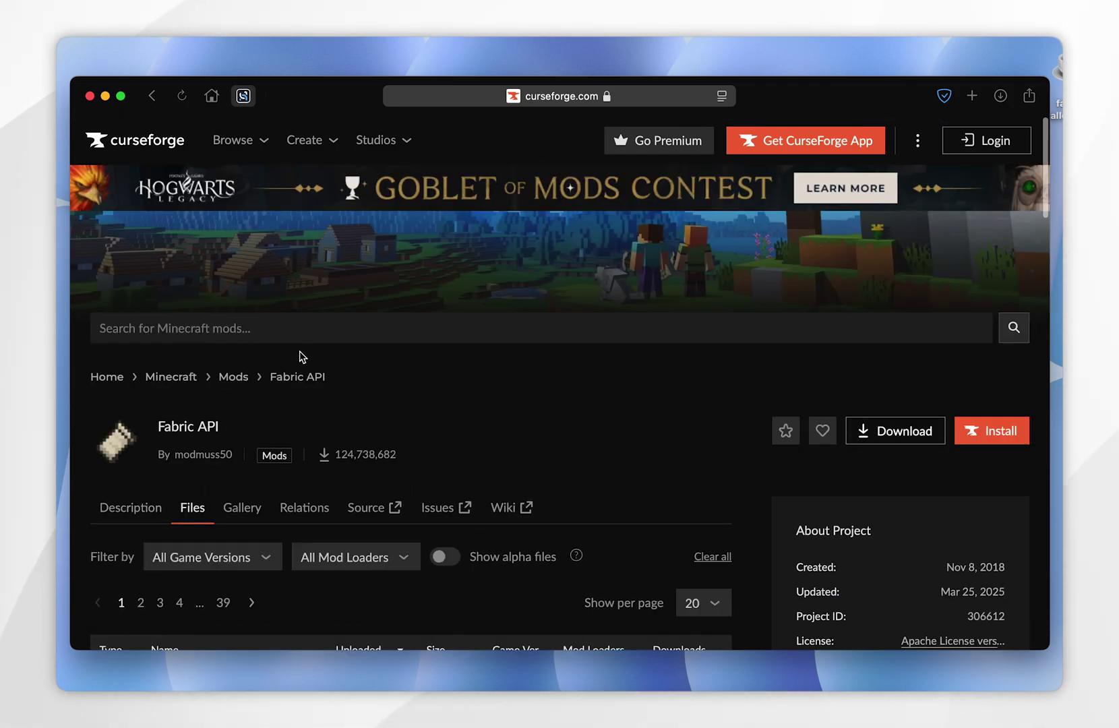
scroll(598, 412, down, 5)
scroll(597, 412, down, 5)
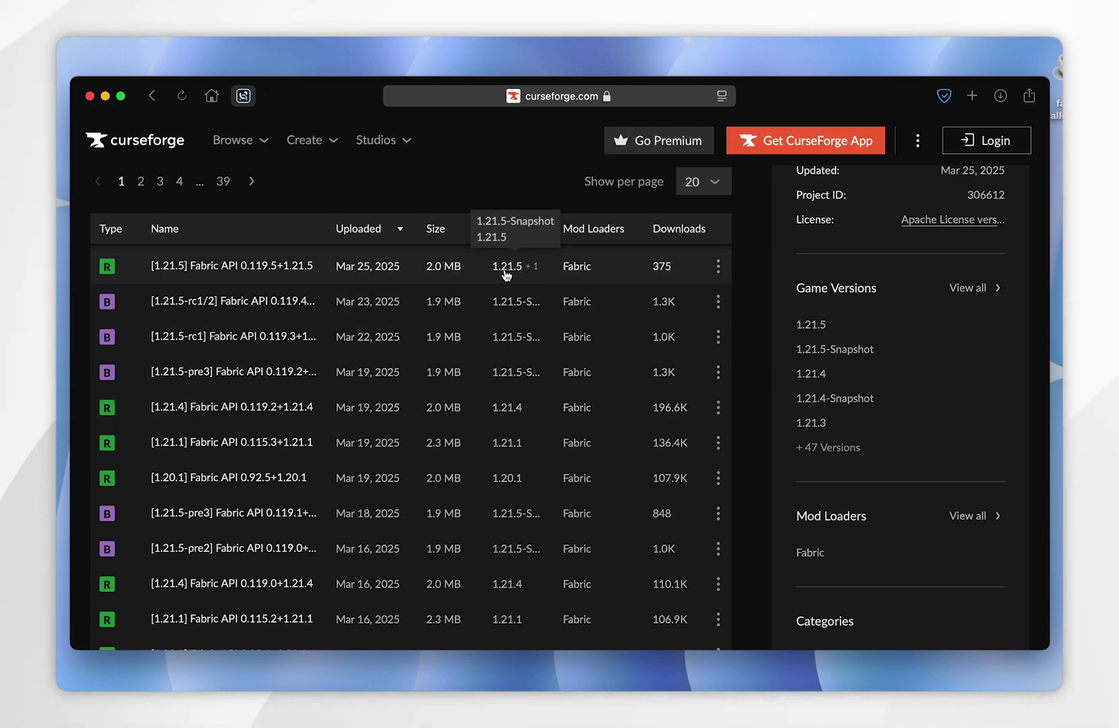
click(235, 264)
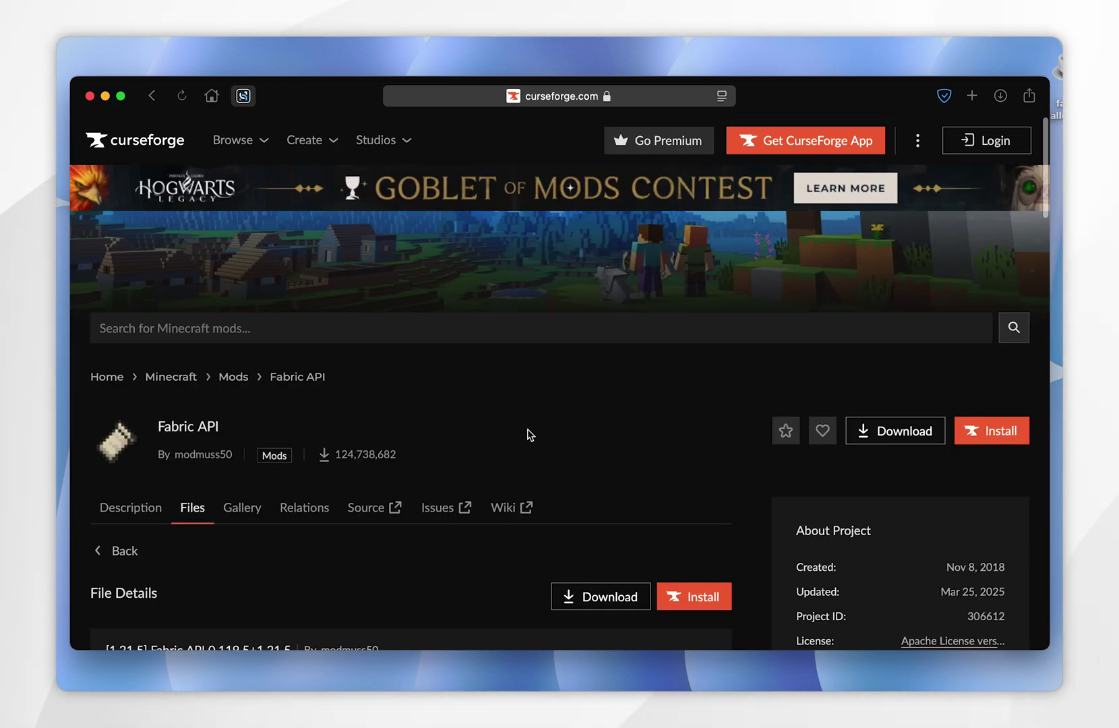
scroll(531, 435, down, 3)
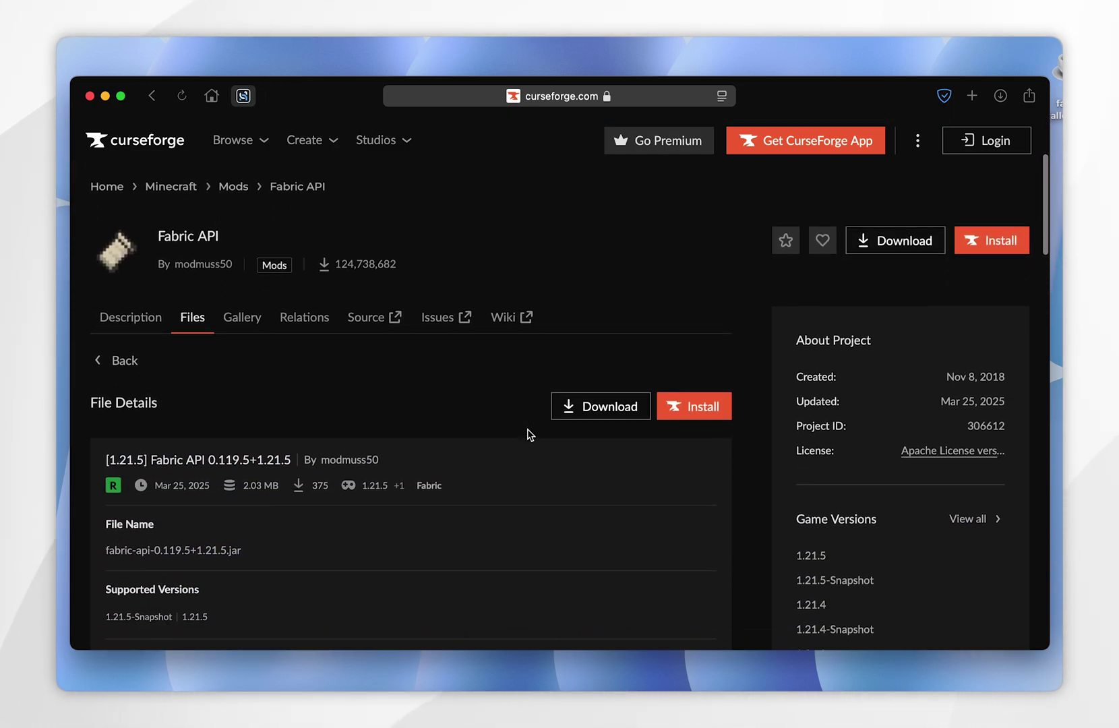
click(586, 402)
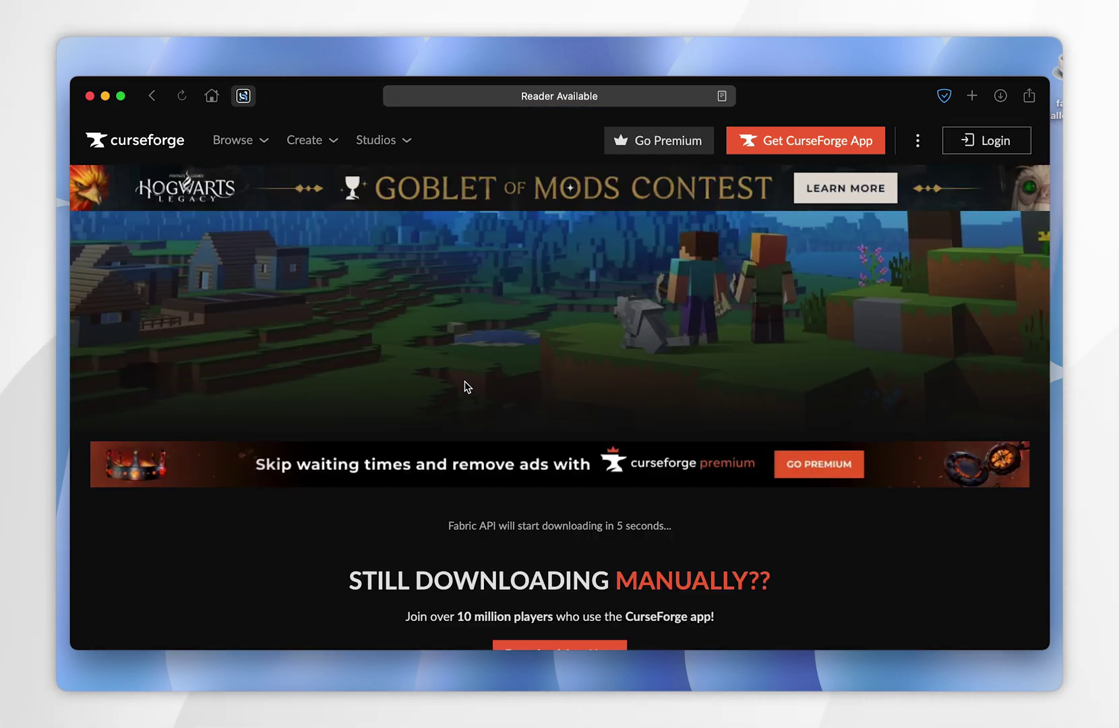
scroll(465, 386, down, 3)
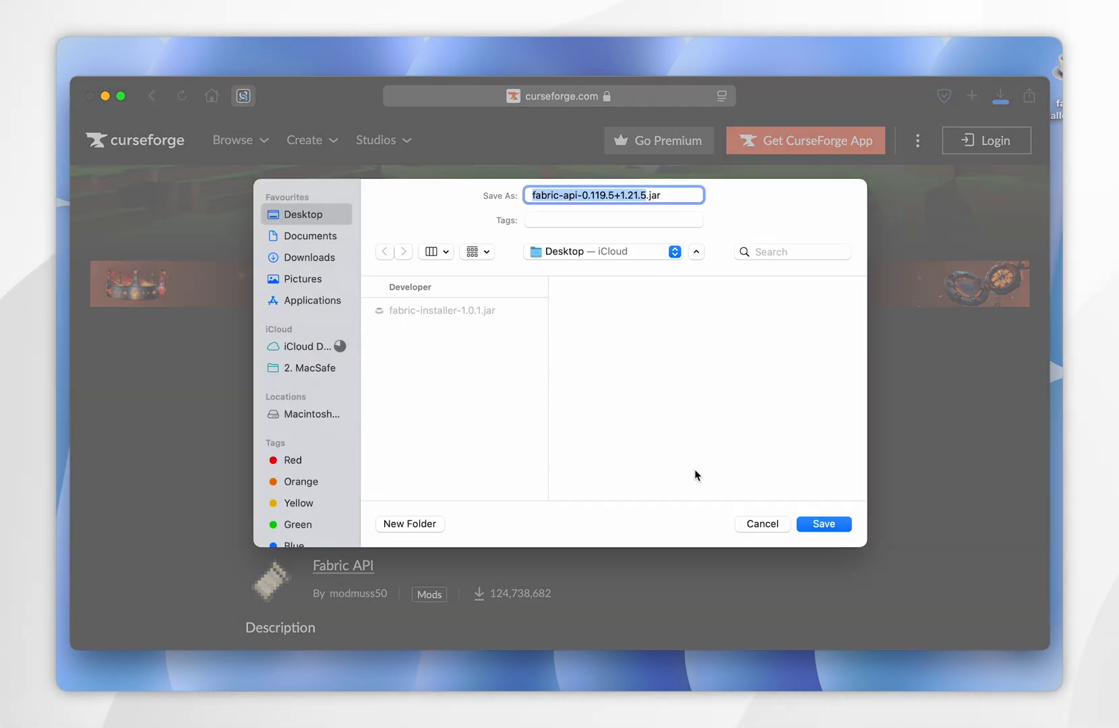
click(818, 524)
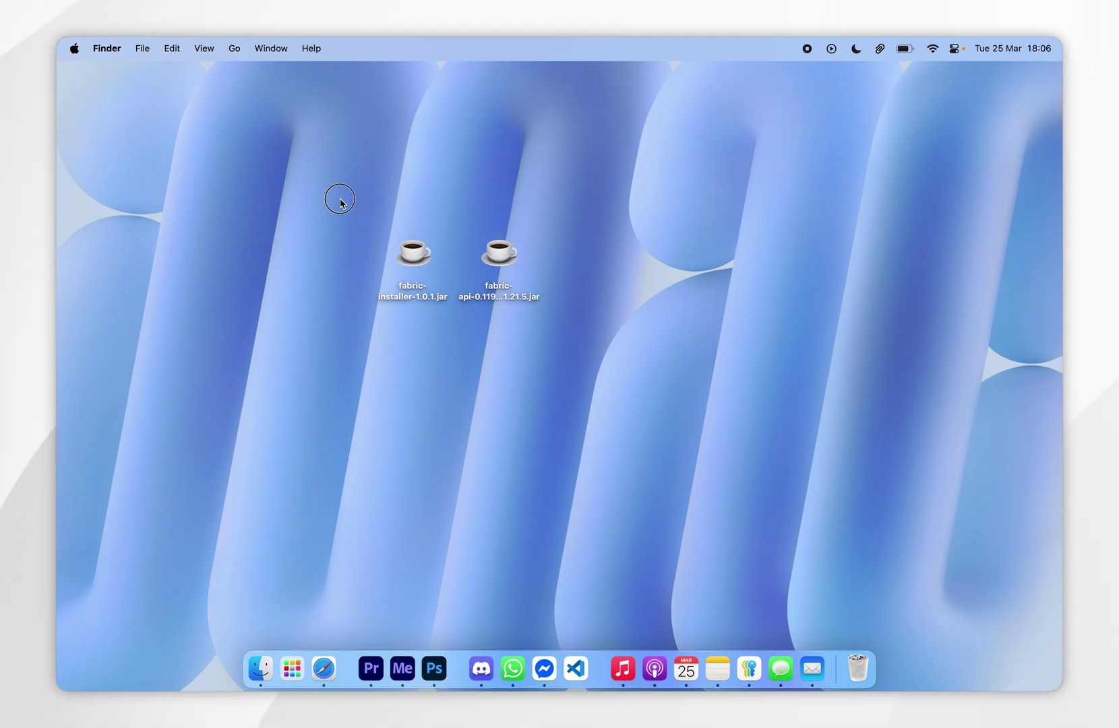
Check the Fabric installer and Fabric API jars on the desktop, then return to Modrinth in Safari.
drag(341, 199, 451, 316)
drag(491, 196, 546, 339)
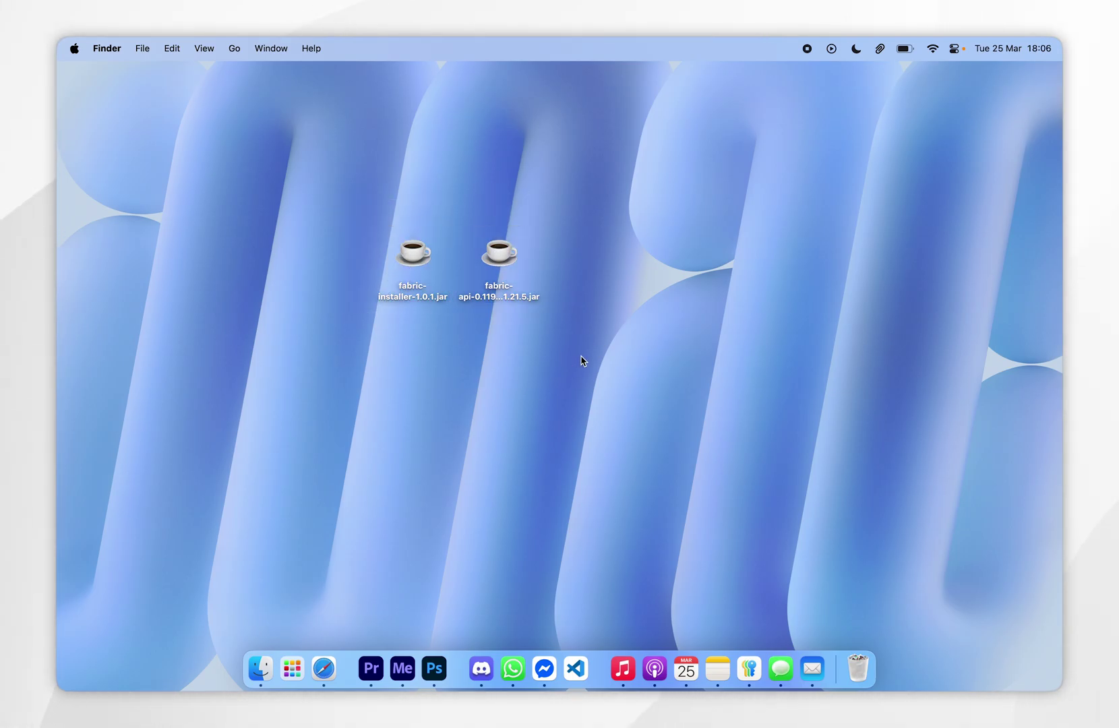
click(326, 666)
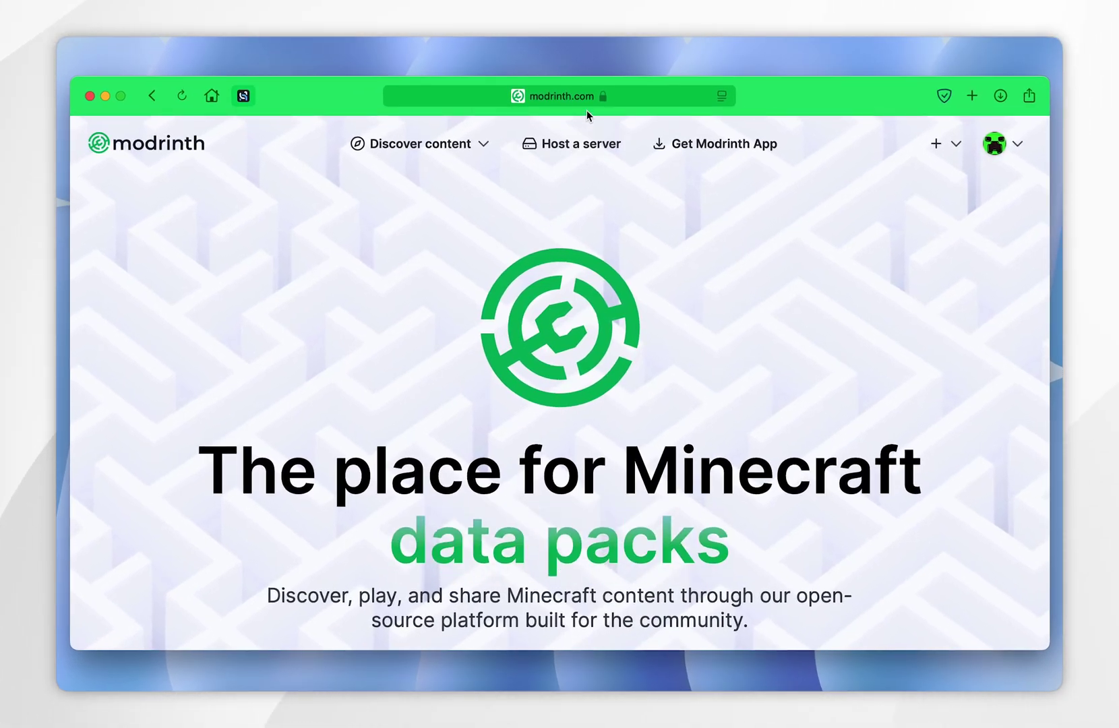
Find and open the Sodium project page in Modrinth's mods catalogue.
scroll(465, 301, down, 5)
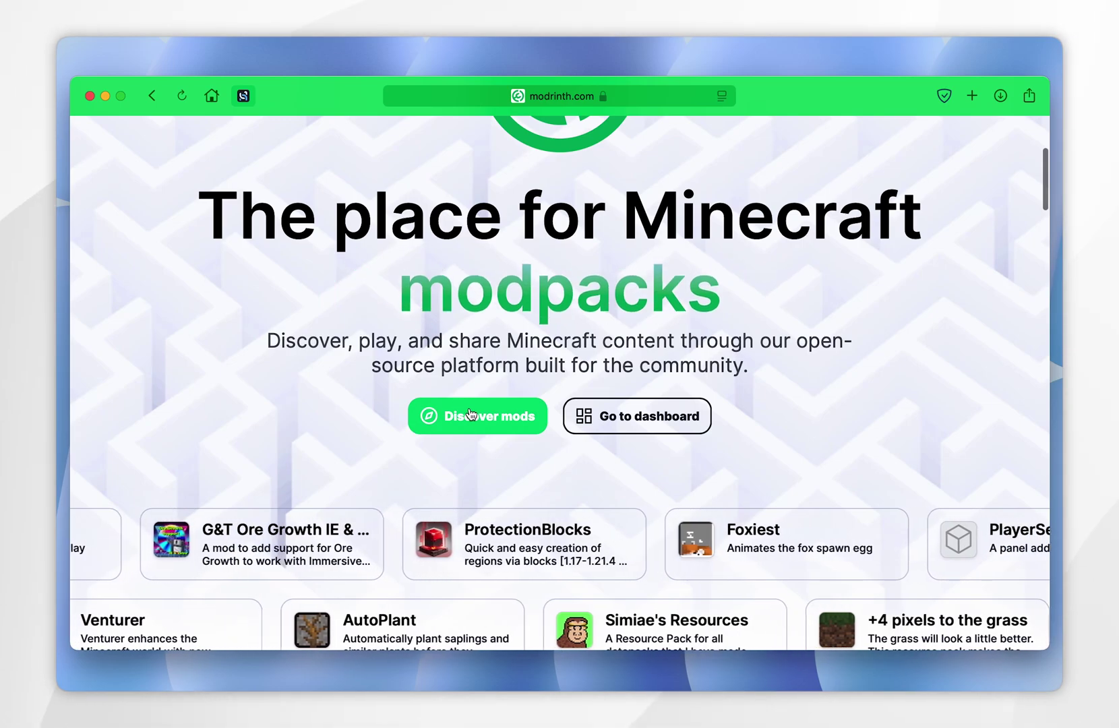
click(453, 411)
scroll(651, 422, down, 2)
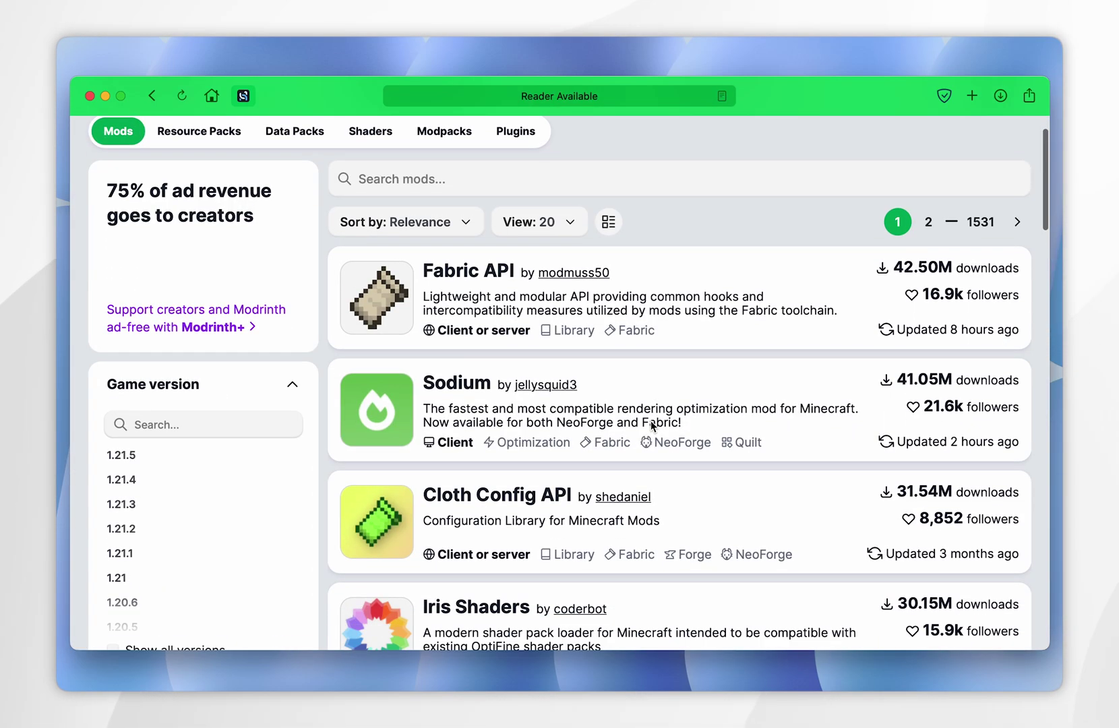
click(456, 384)
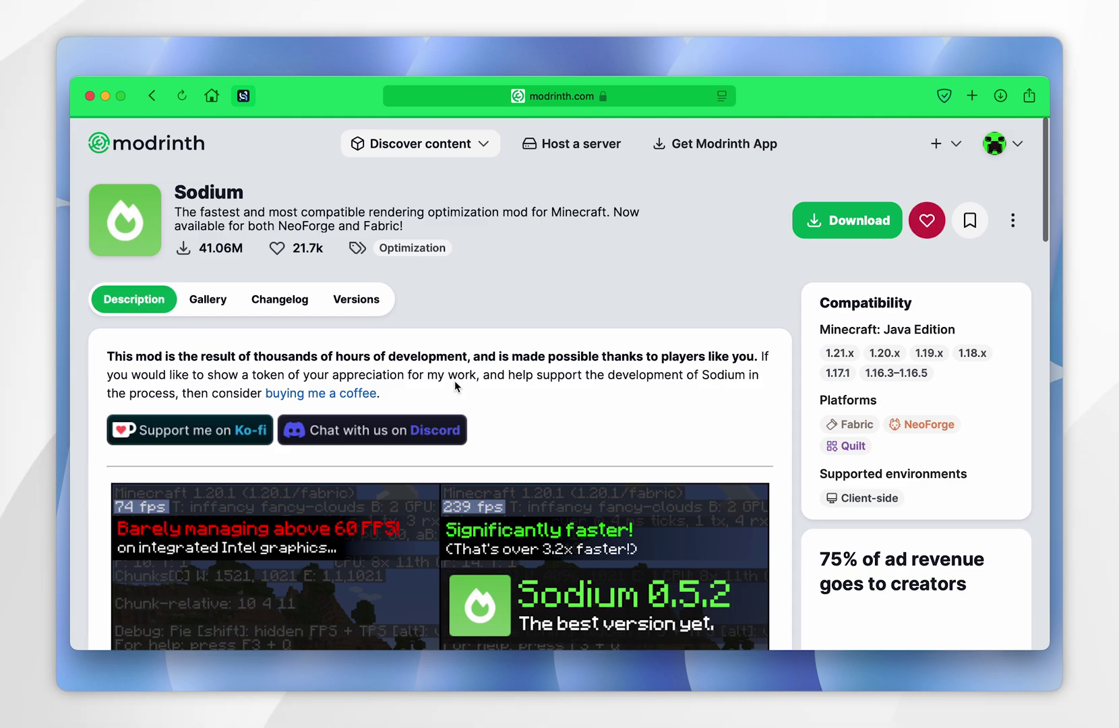
Save the Sodium mc1.21.5-0.6.11-fabric jar from the Versions list to the Desktop.
click(356, 299)
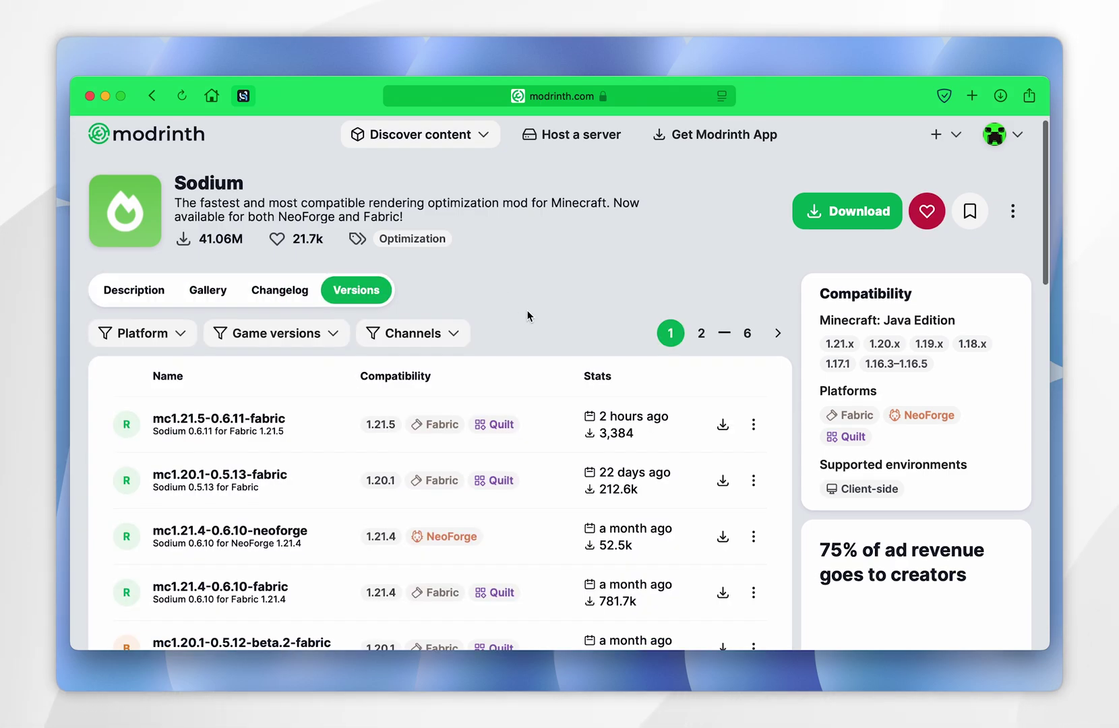
scroll(525, 313, down, 3)
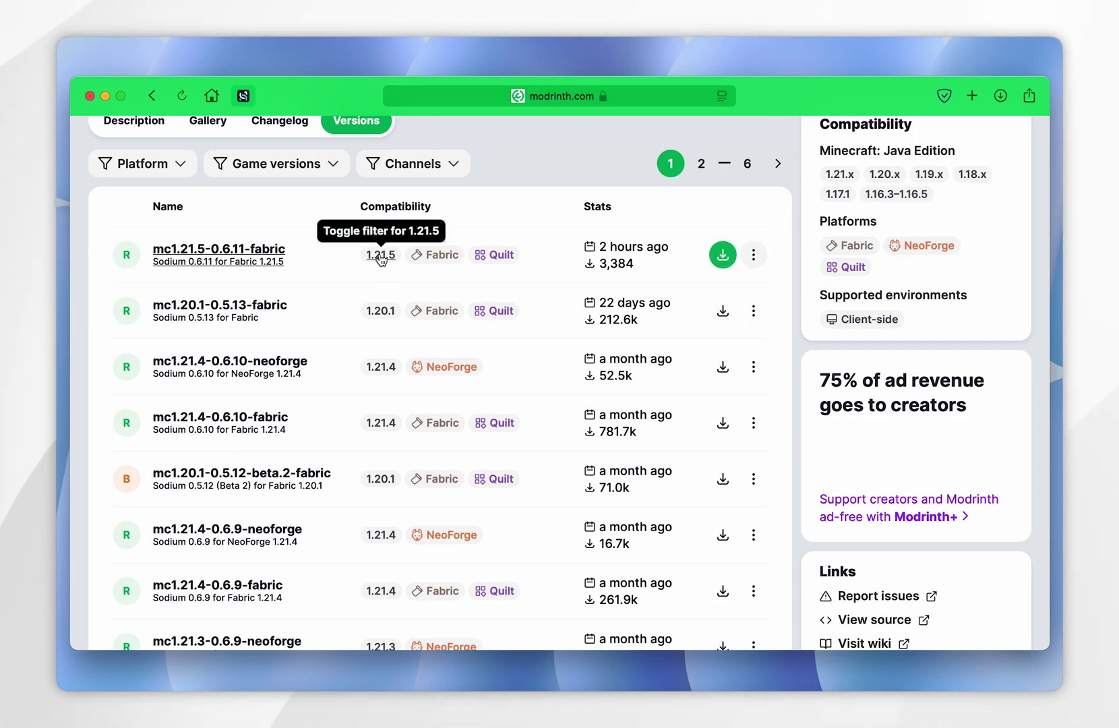
key(super+bracketleft)
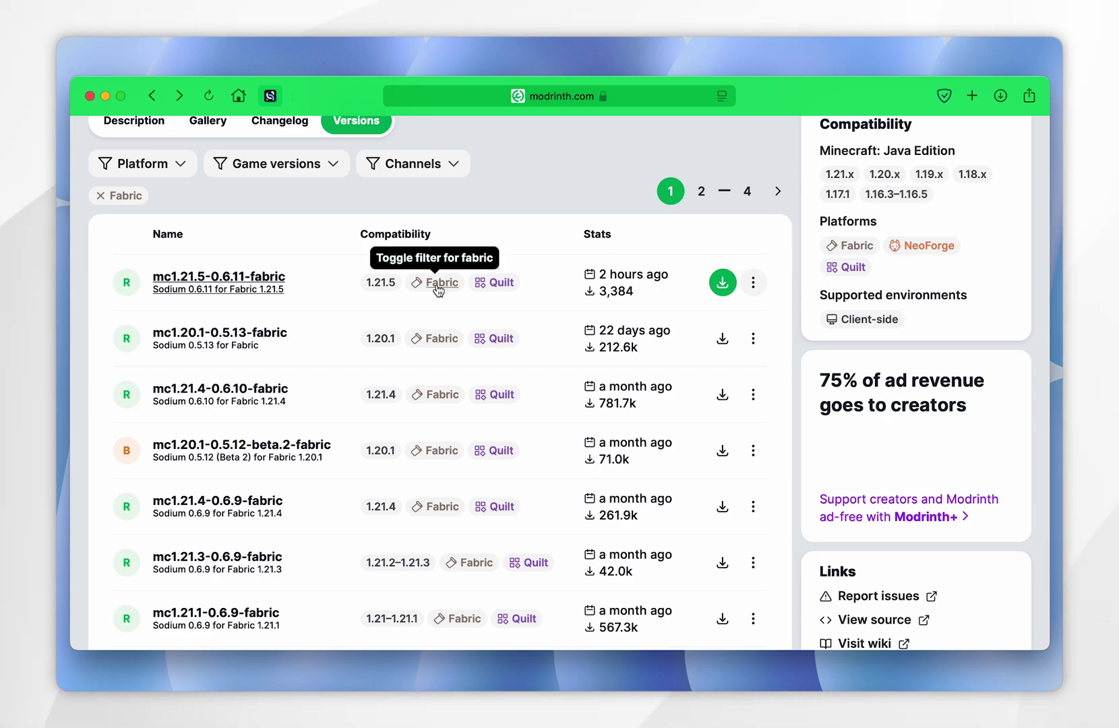
click(213, 290)
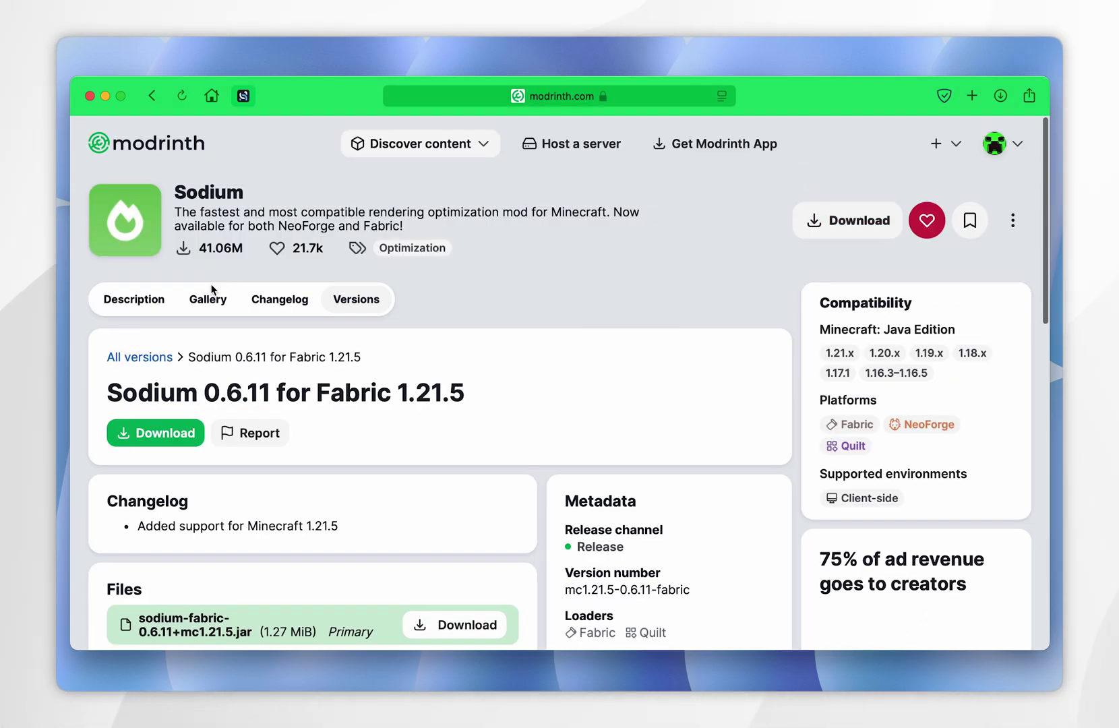
click(162, 434)
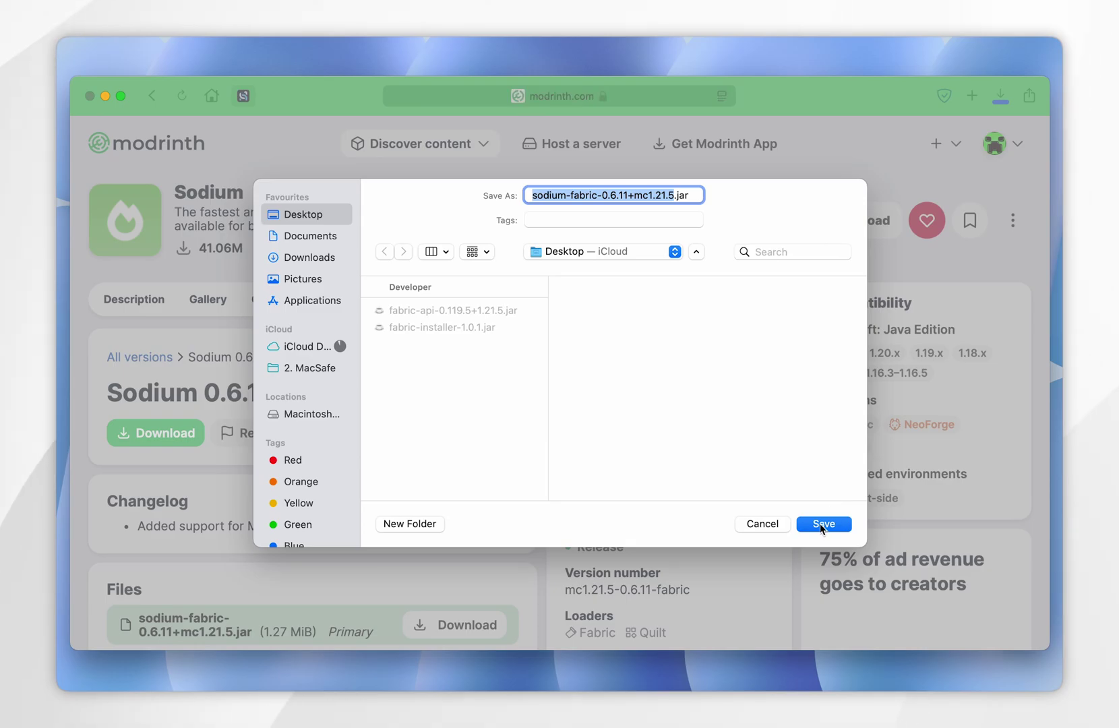
click(823, 523)
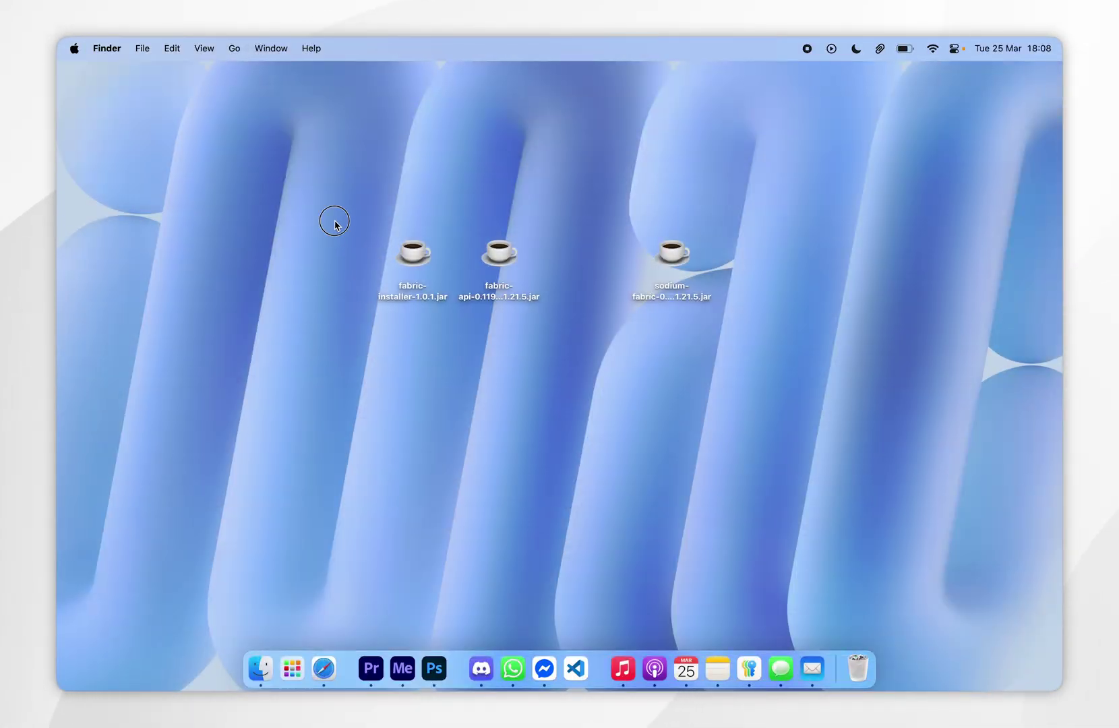
Check the installer, Fabric API and Sodium jars on the desktop, then clear the selection.
drag(335, 225, 442, 296)
drag(486, 174, 512, 283)
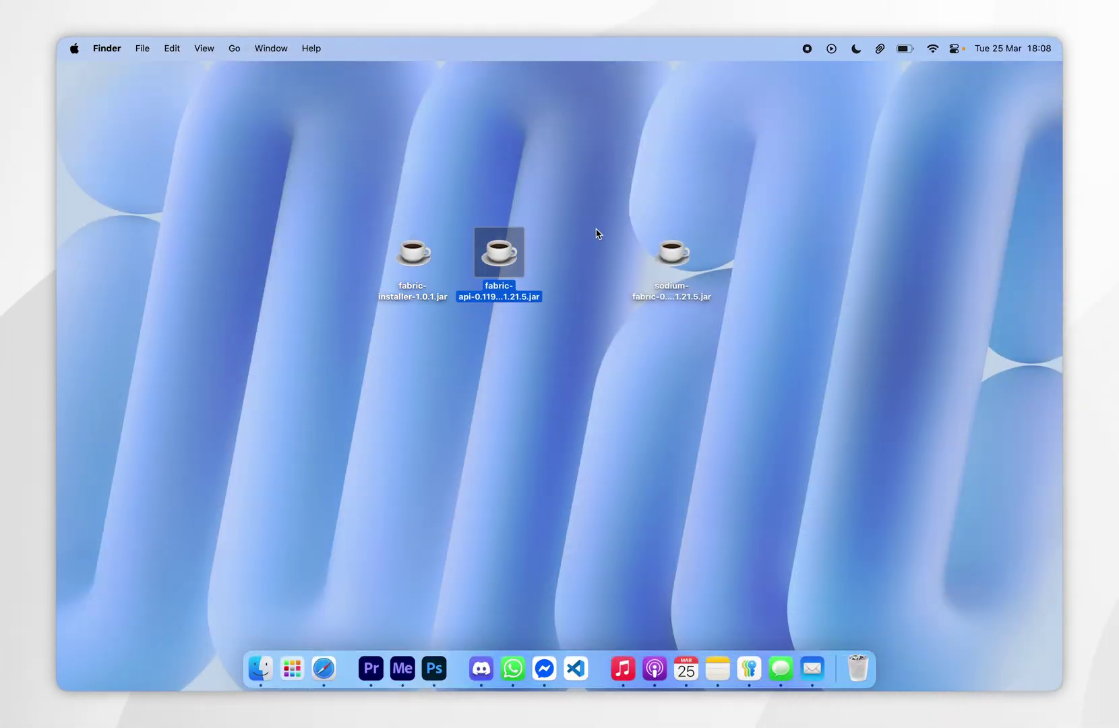
drag(599, 206, 744, 328)
click(521, 358)
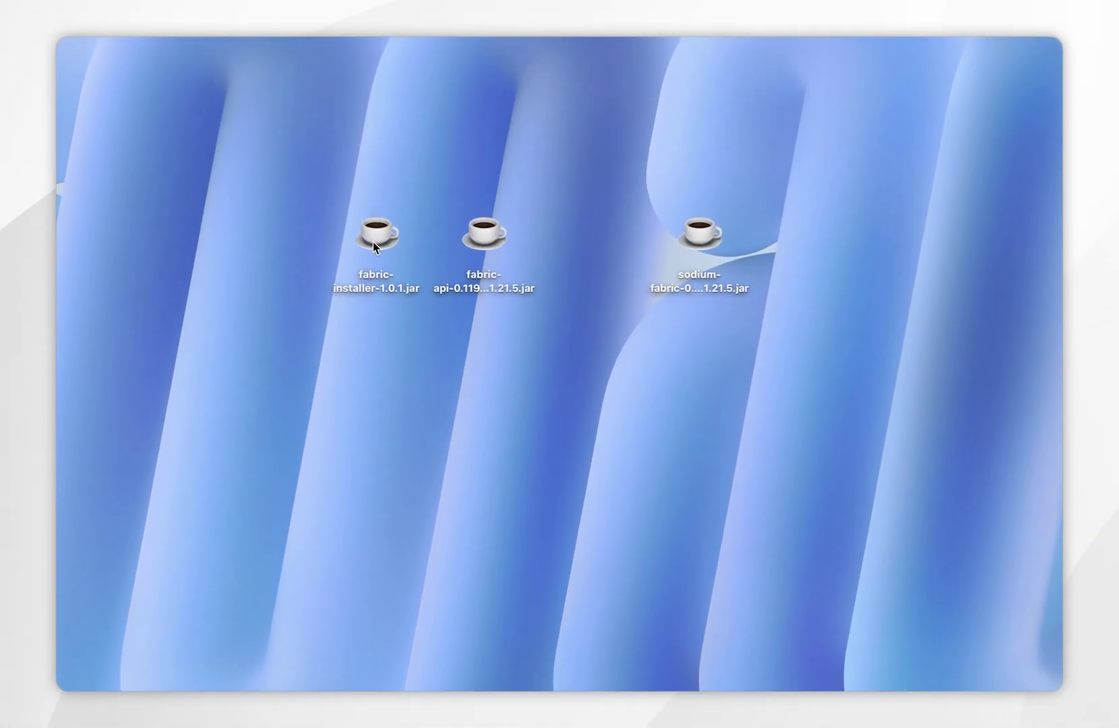
Try opening fabric-installer-1.0.1.jar, dismiss macOS's Not Opened warning, and bring up the Apple menu.
double_click(409, 262)
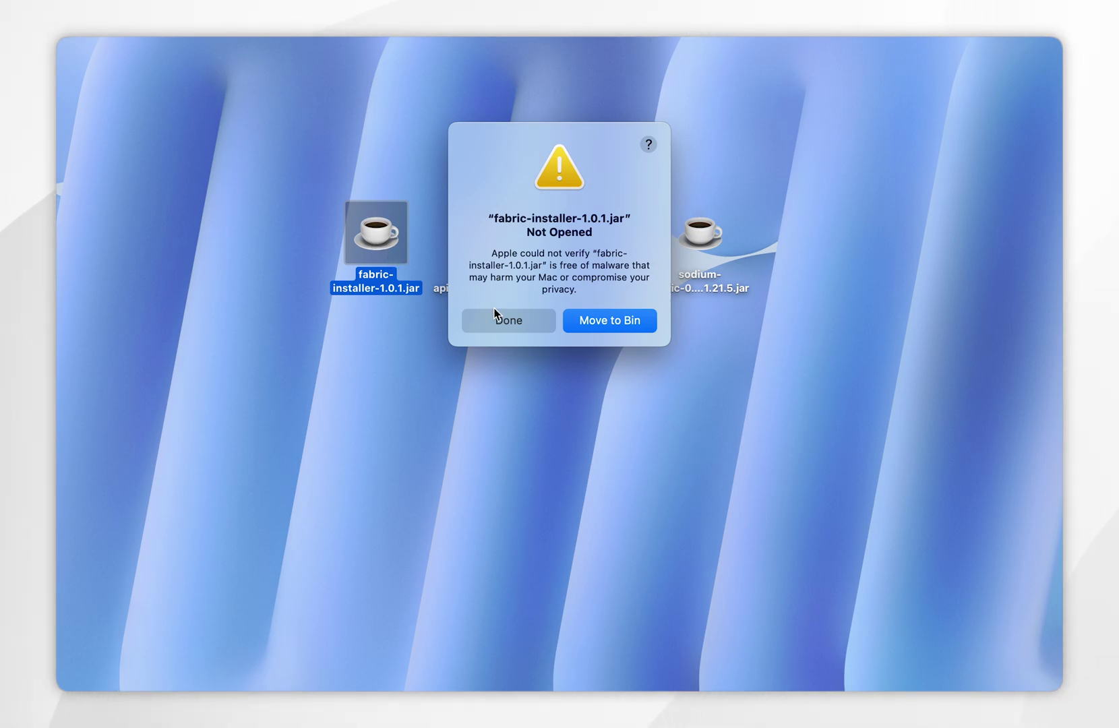
click(499, 320)
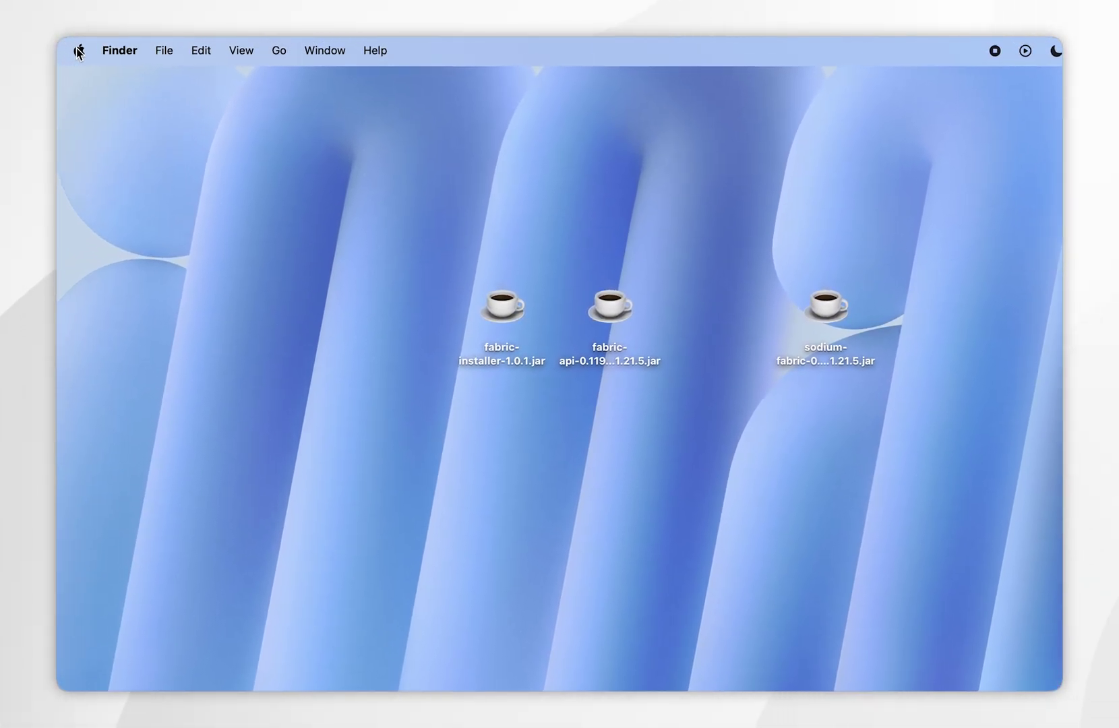
click(78, 51)
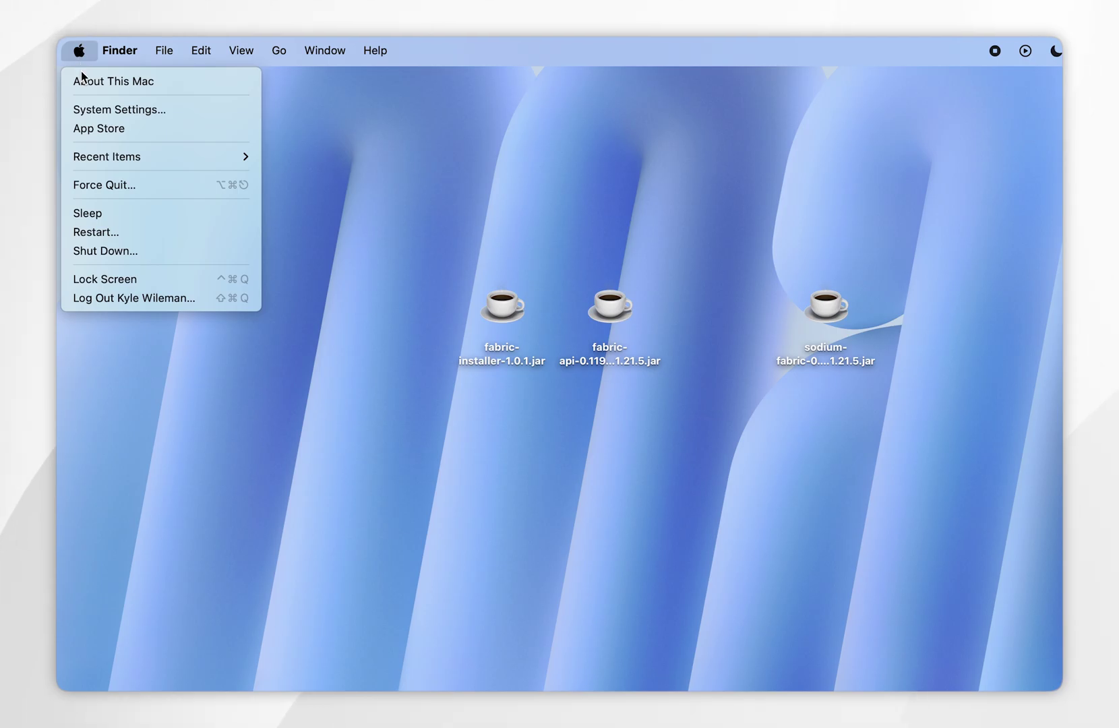
In Privacy & Security, choose Open Anyway for fabric-installer-1.0.1.jar and confirm it.
click(153, 113)
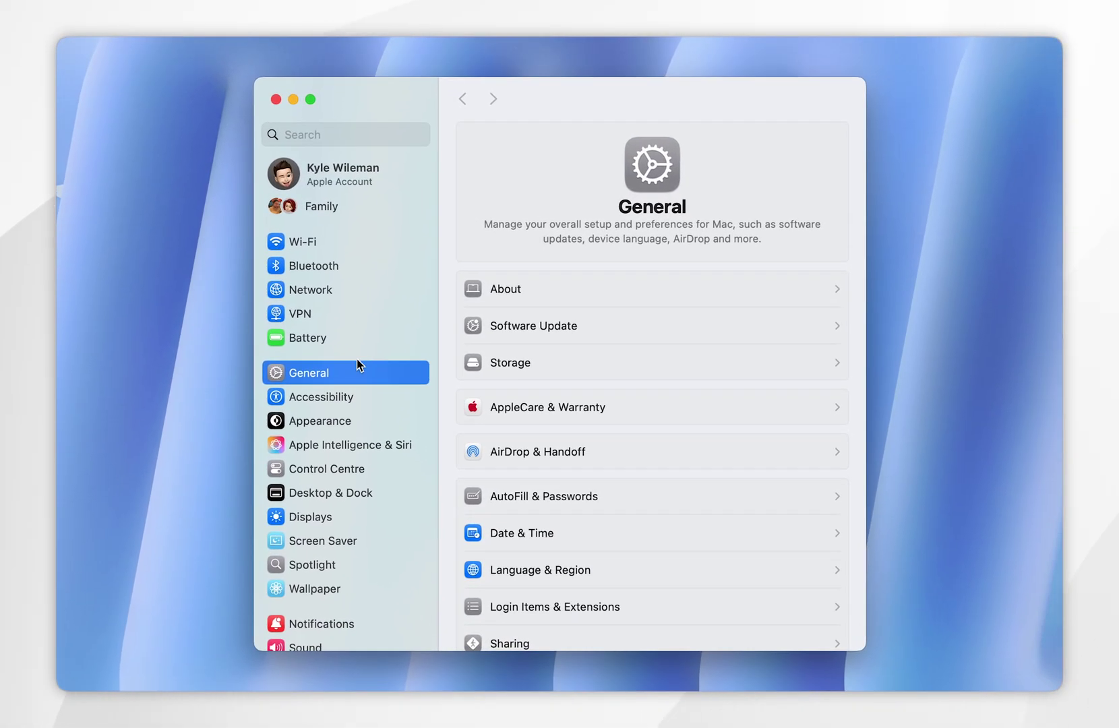
scroll(357, 368, down, 10)
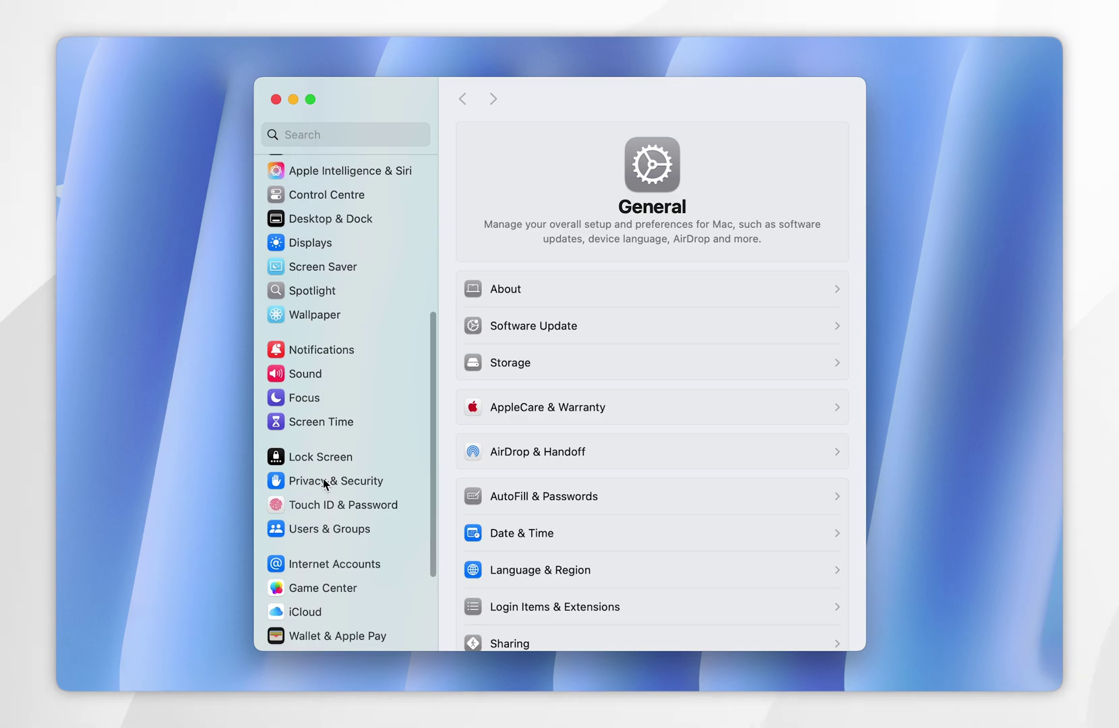
click(322, 482)
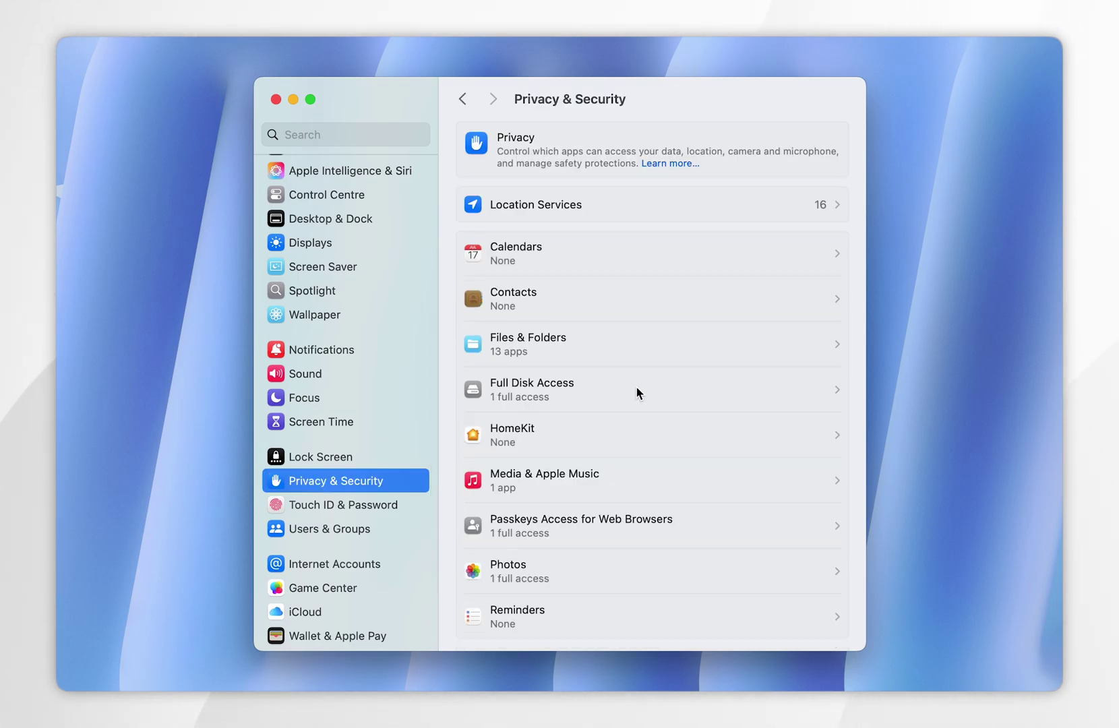
scroll(636, 389, down, 15)
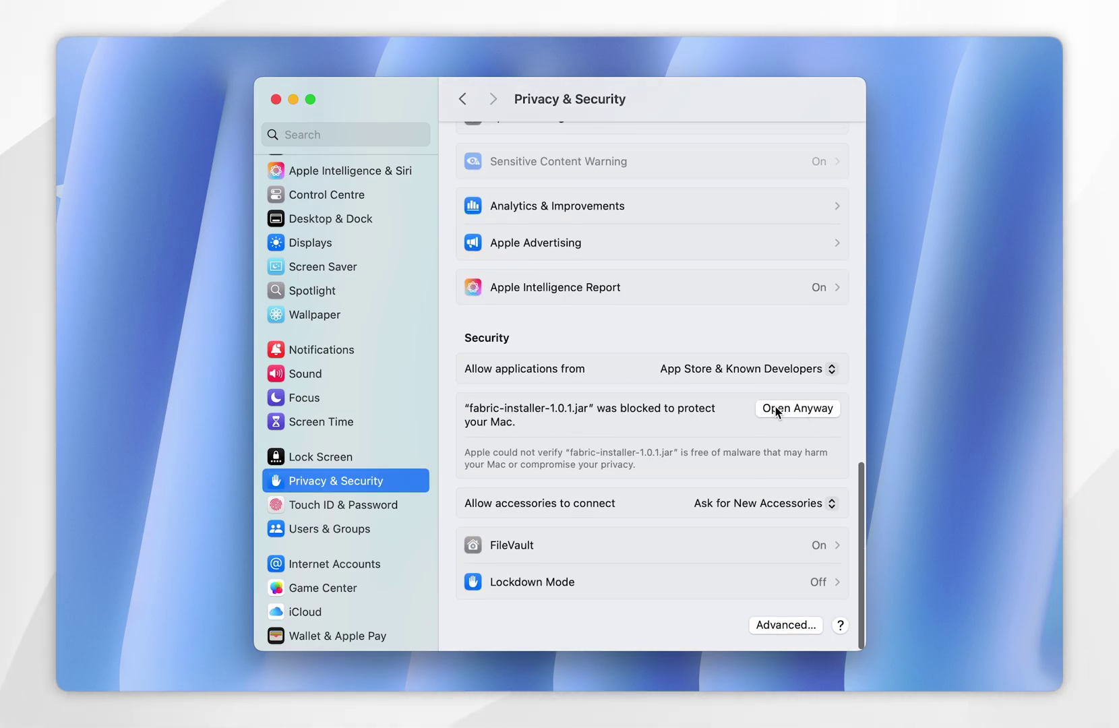
click(793, 410)
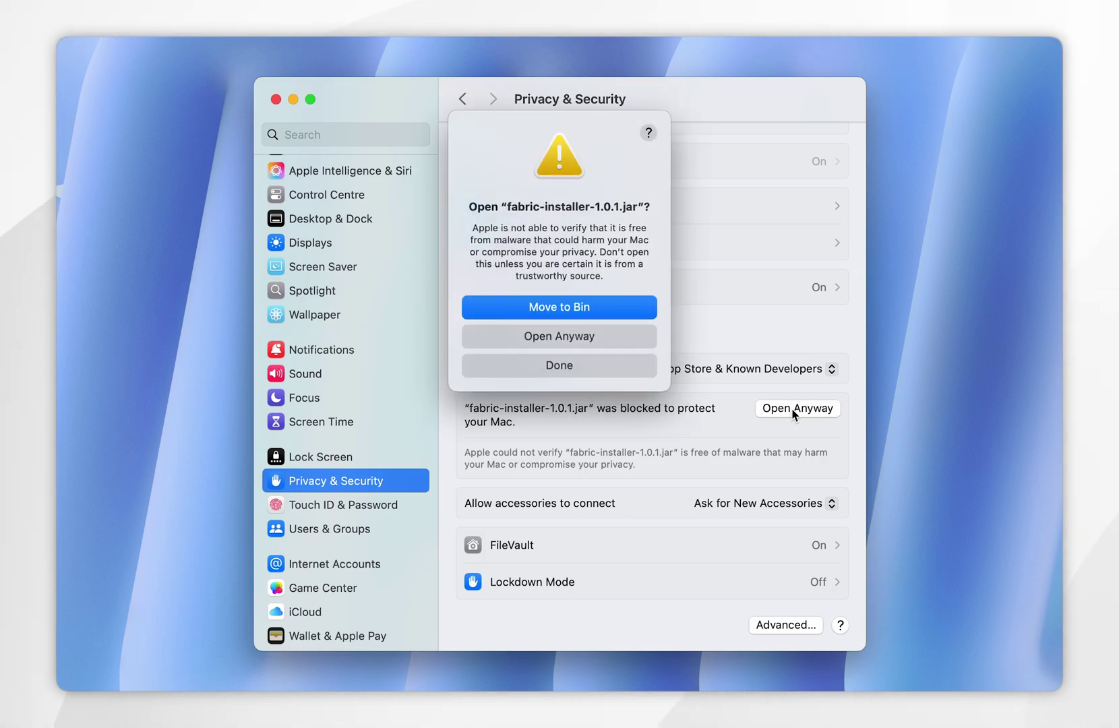
click(583, 342)
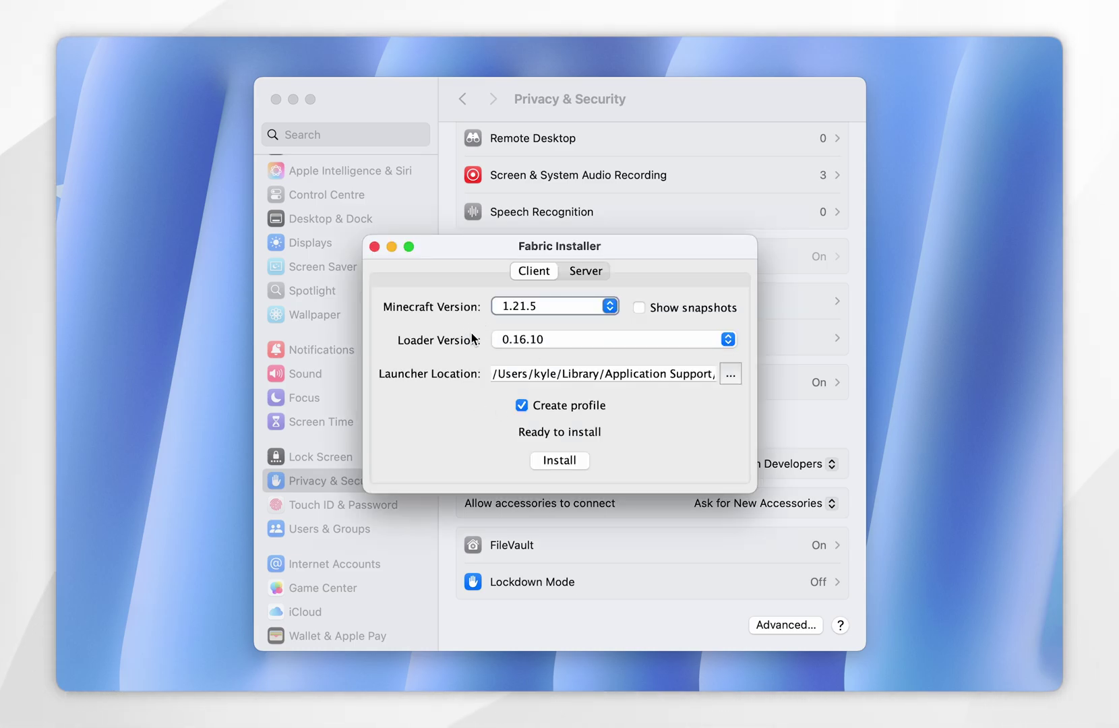
Install Fabric Loader 0.16.10 for Minecraft 1.21.5 and acknowledge the success message.
key(ctrl+Down)
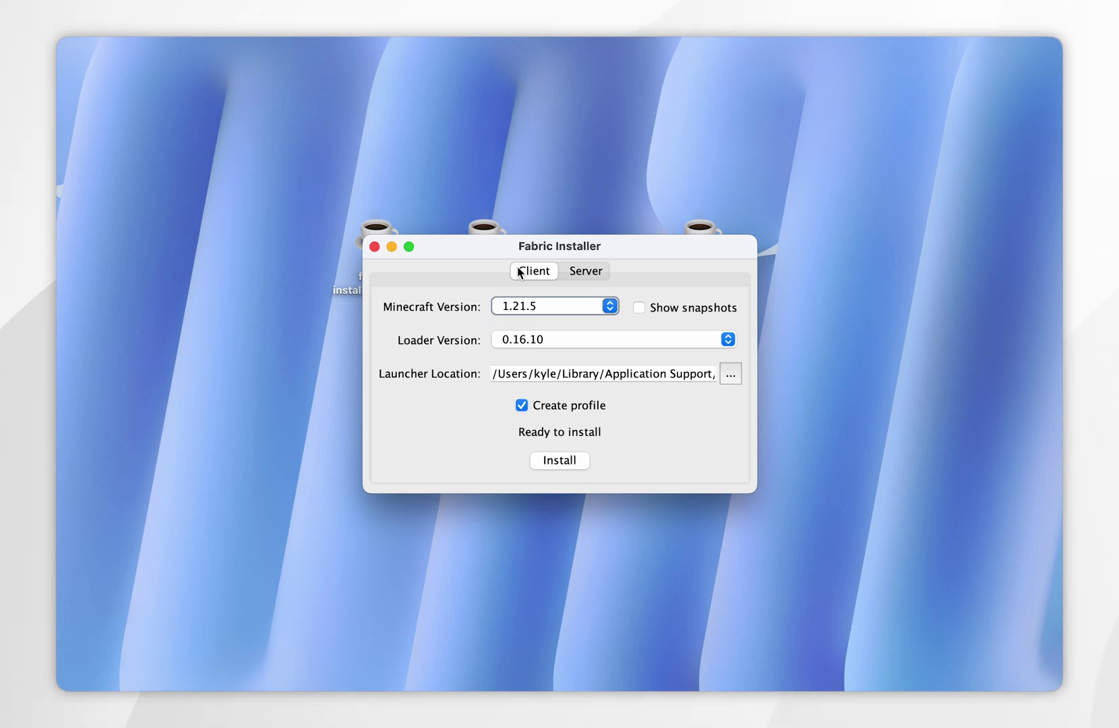
click(610, 306)
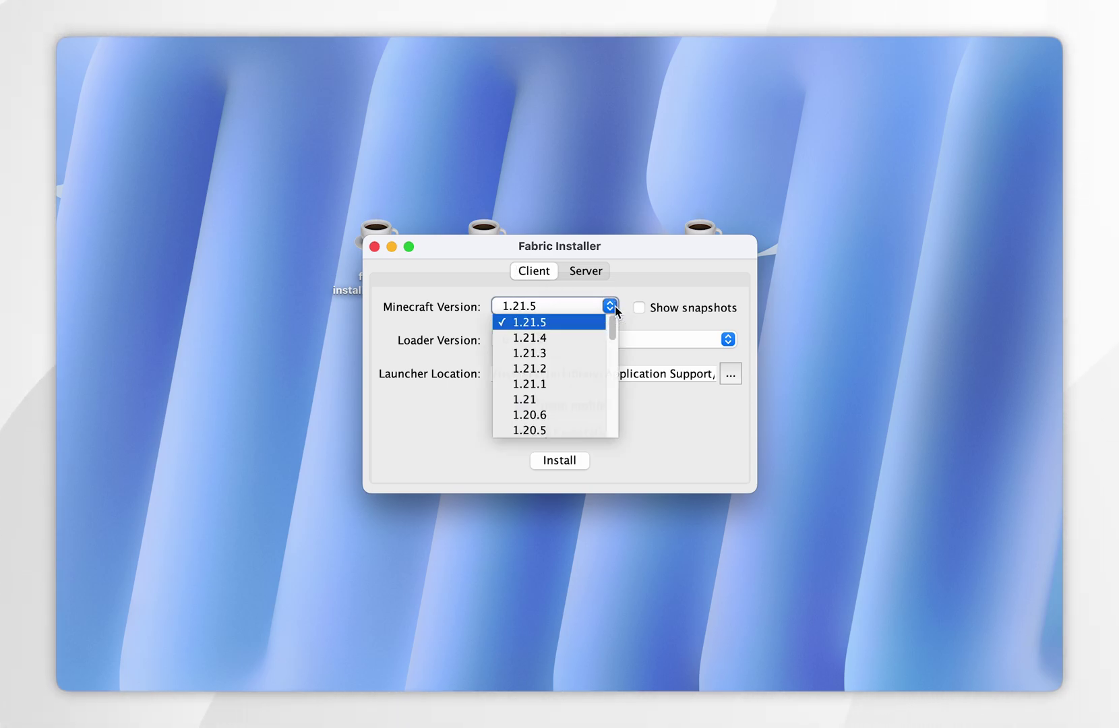
click(540, 323)
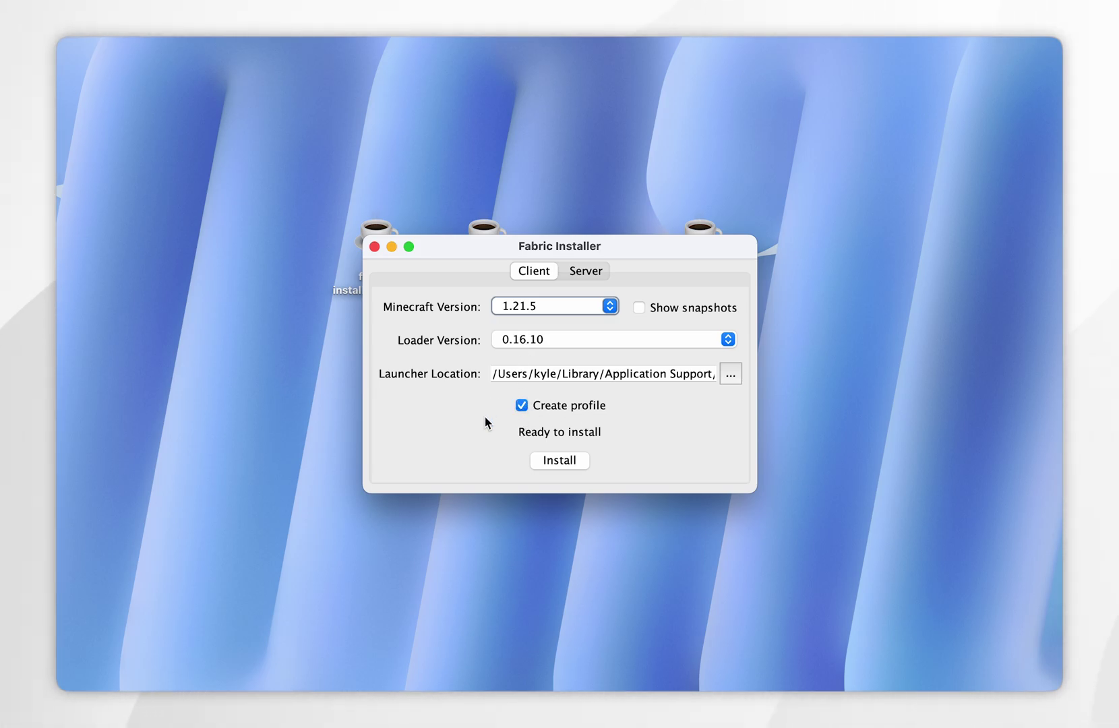
click(554, 463)
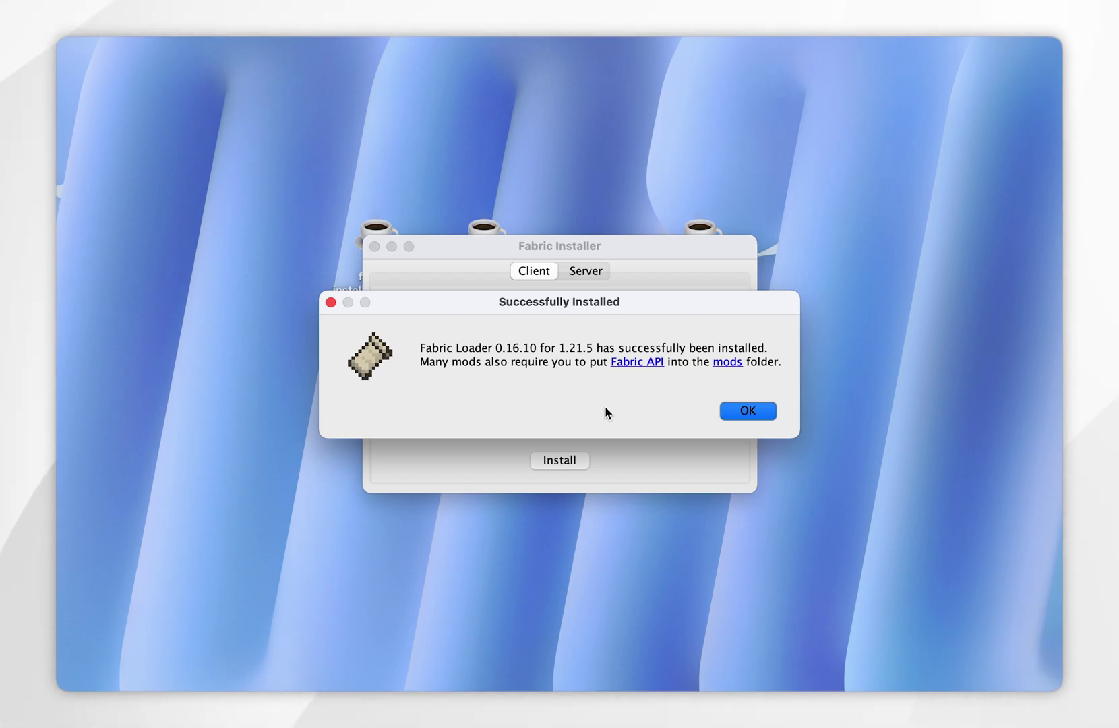
click(744, 413)
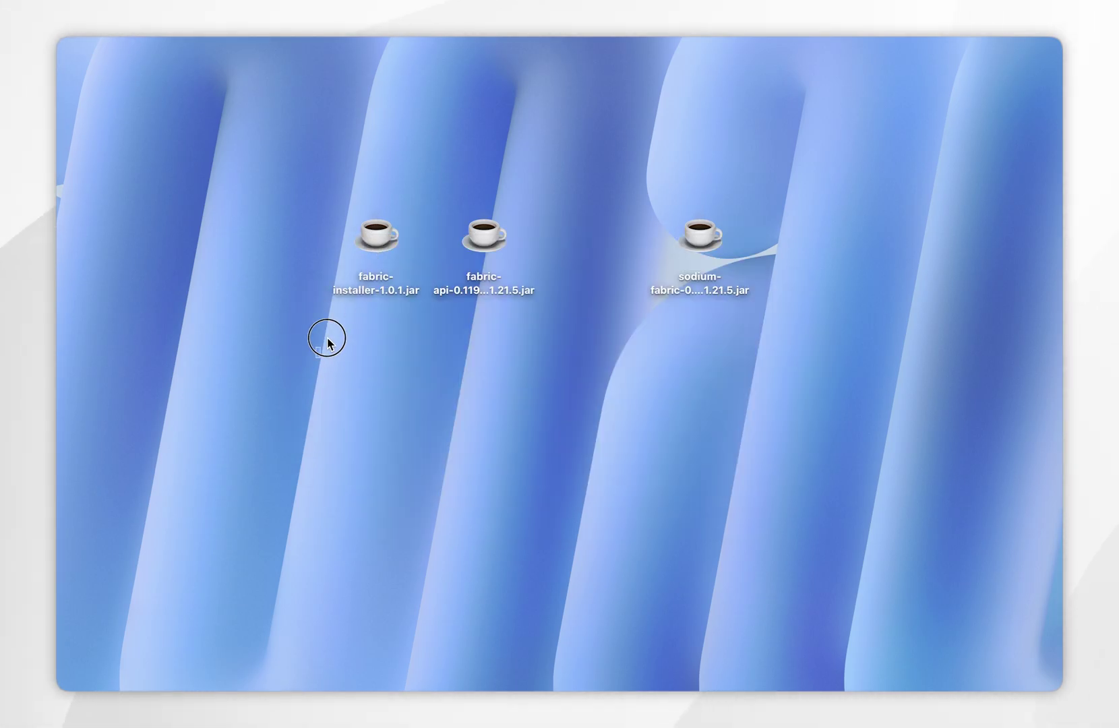
Check the desktop jars, then open the launcher's Installations list showing fabric-loader-1.21.5.
drag(327, 342, 424, 233)
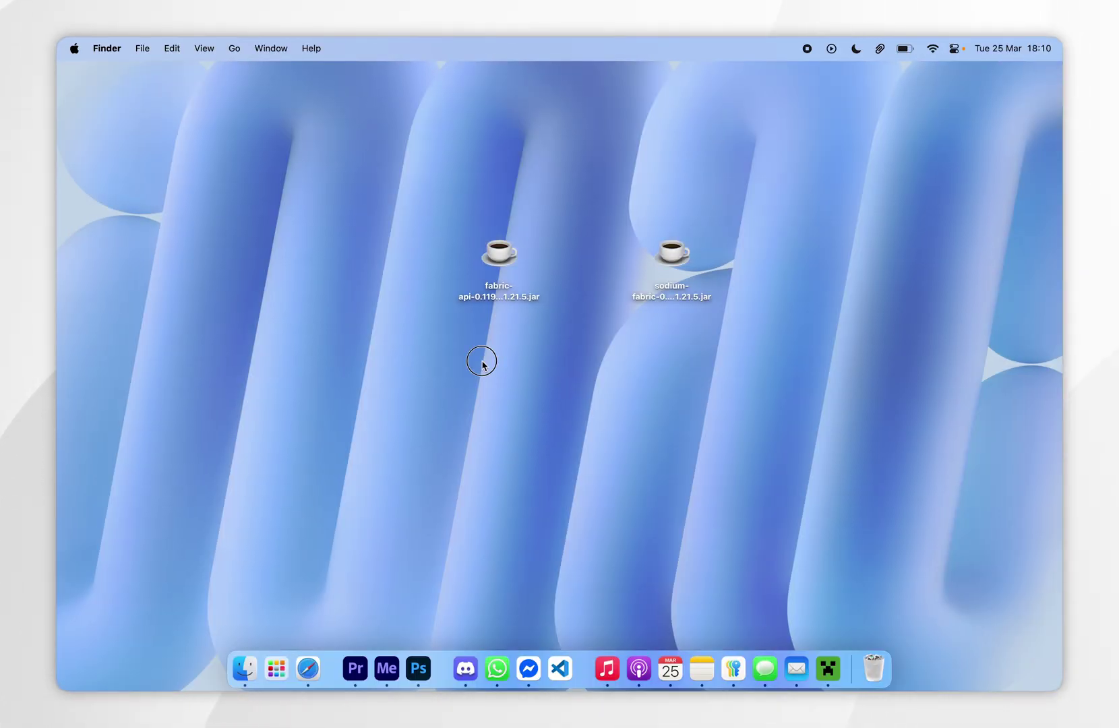
drag(482, 364, 740, 282)
click(595, 352)
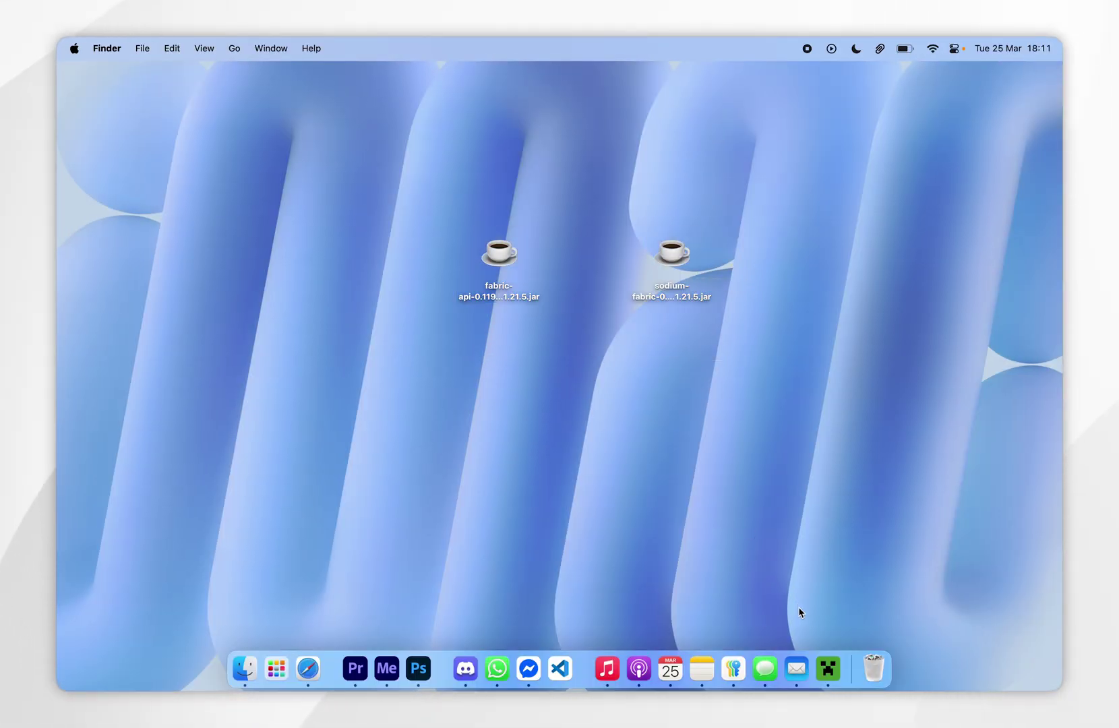
click(827, 668)
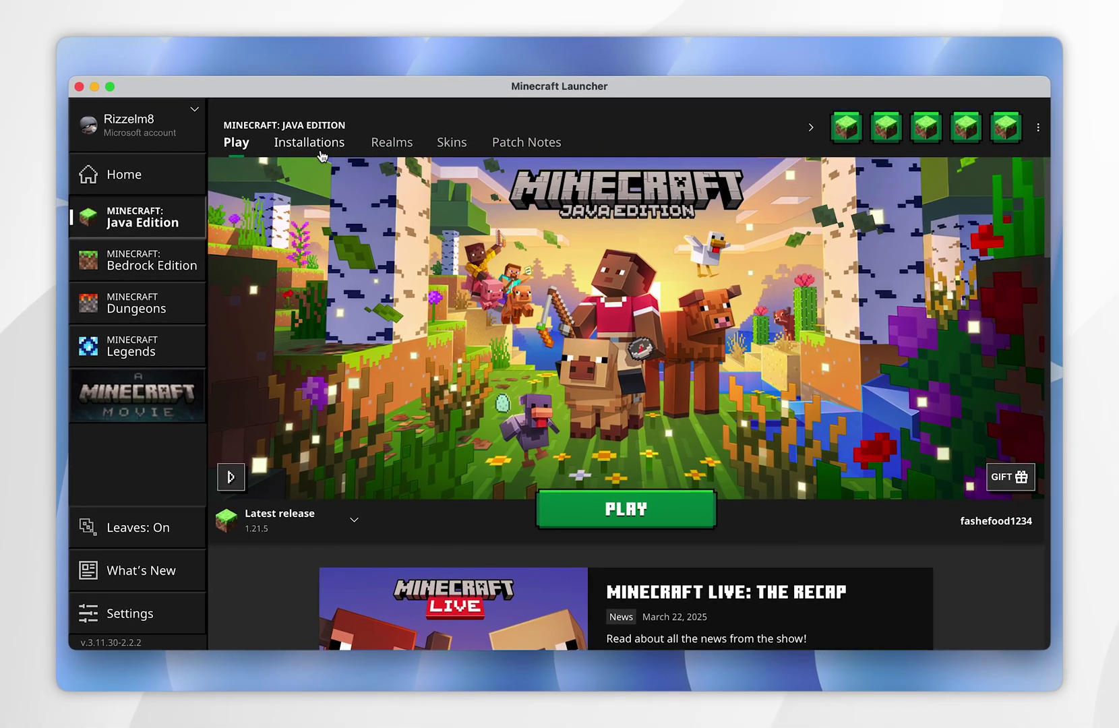
click(322, 156)
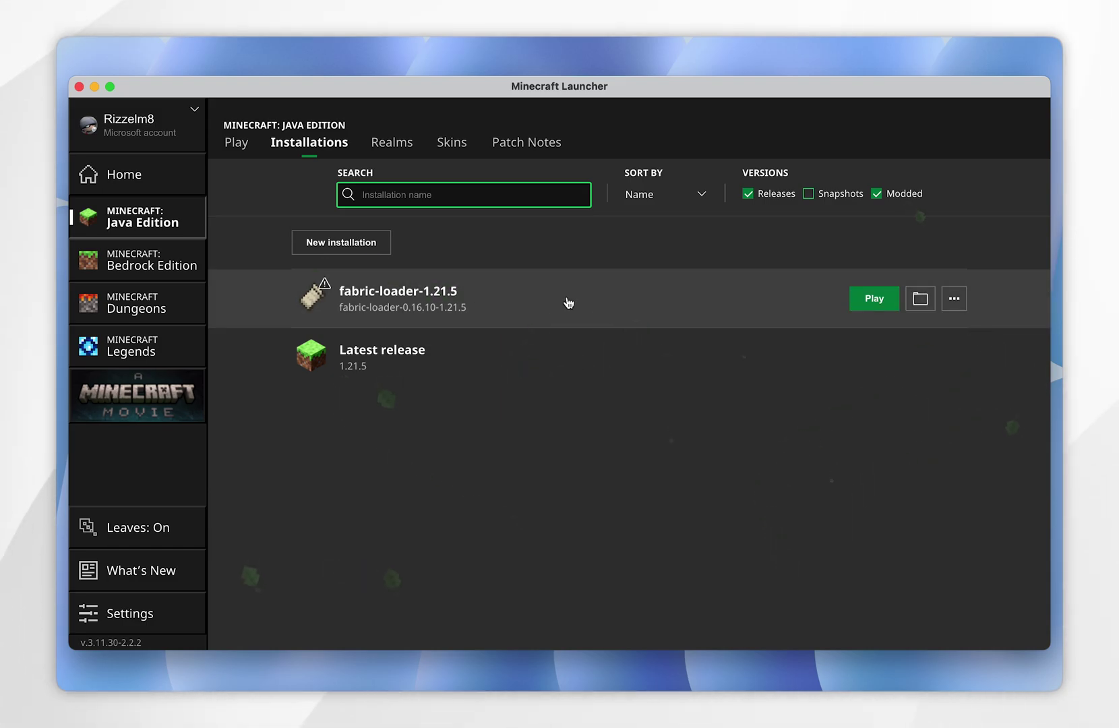
In the fabric-loader-1.21.5 game folder, create and open a new folder named mods.
click(918, 297)
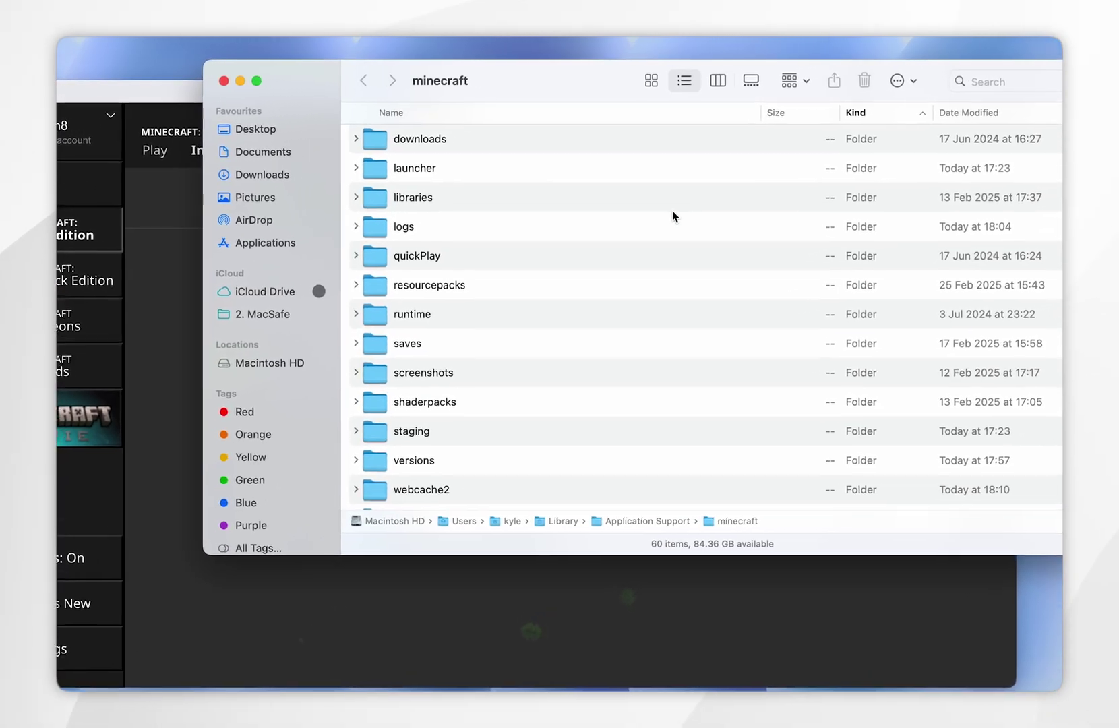
scroll(658, 244, up, 3)
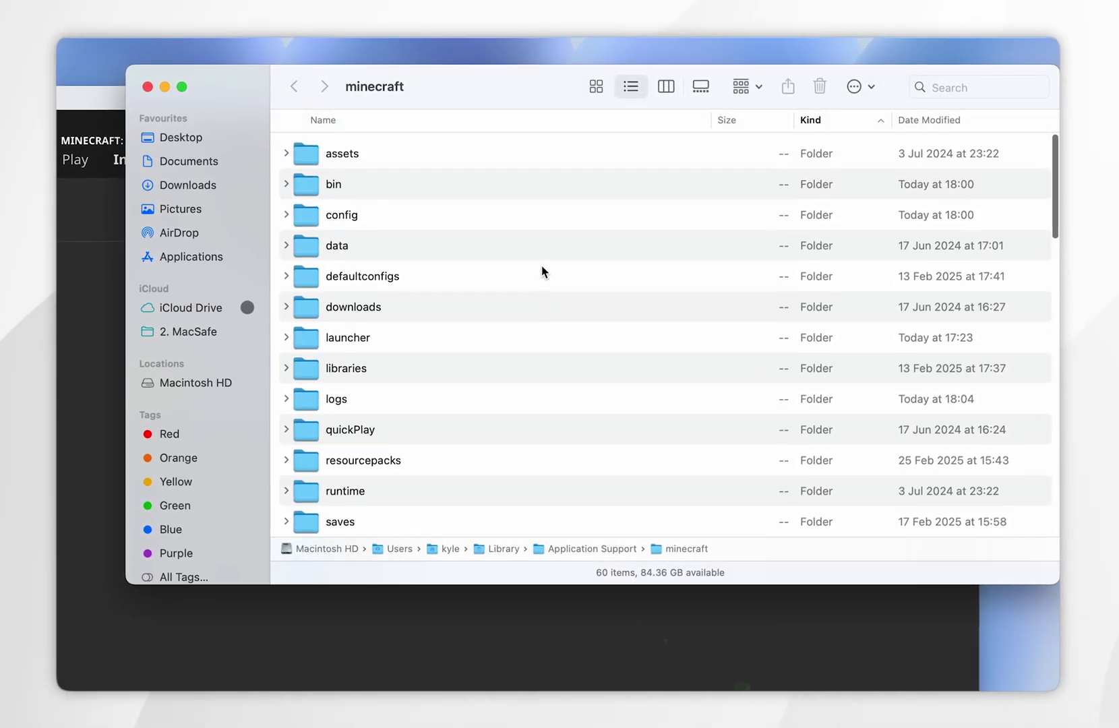
scroll(541, 270, down, 8)
scroll(541, 272, up, 8)
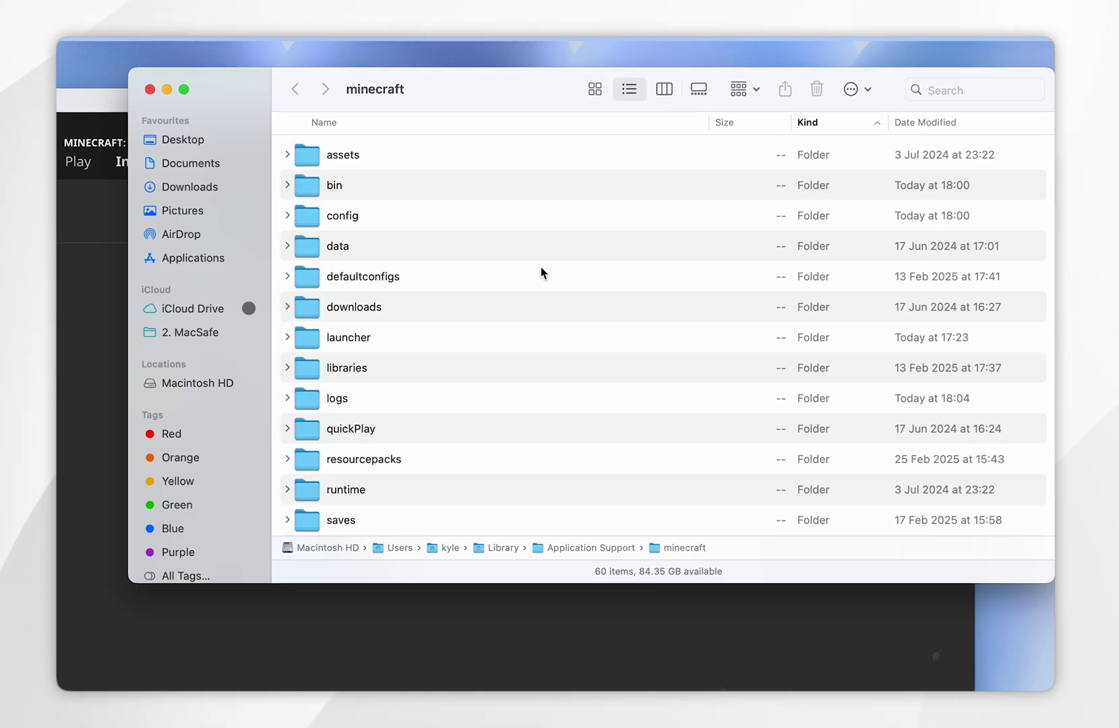
click(858, 92)
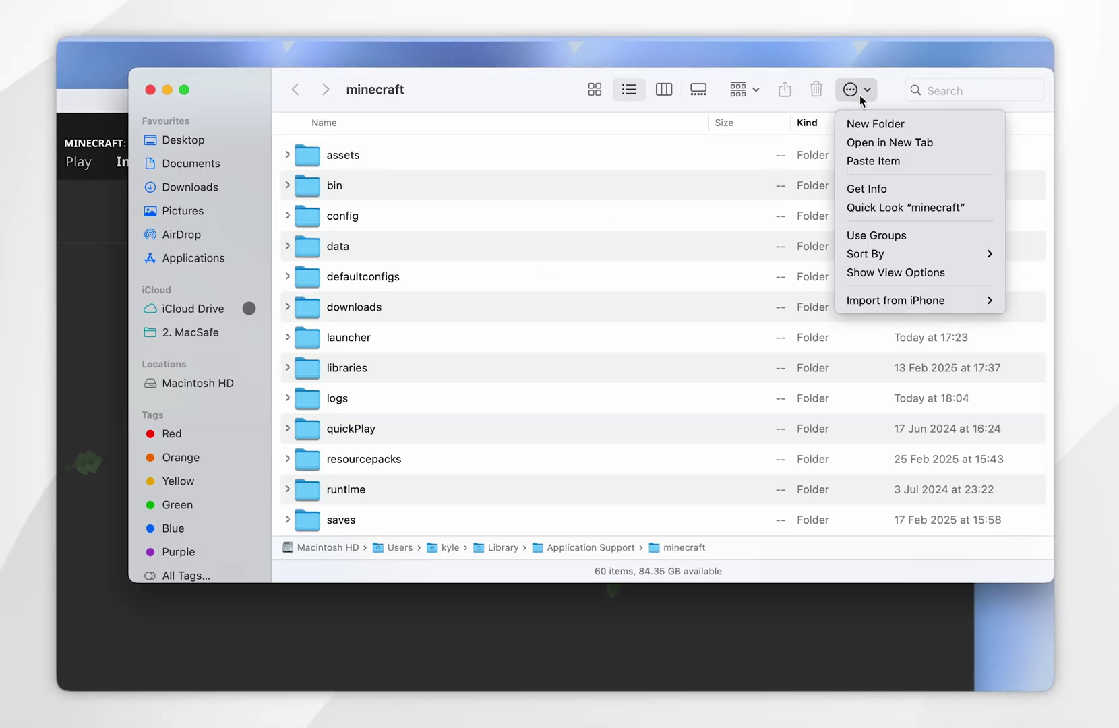
click(932, 127)
text(mo)
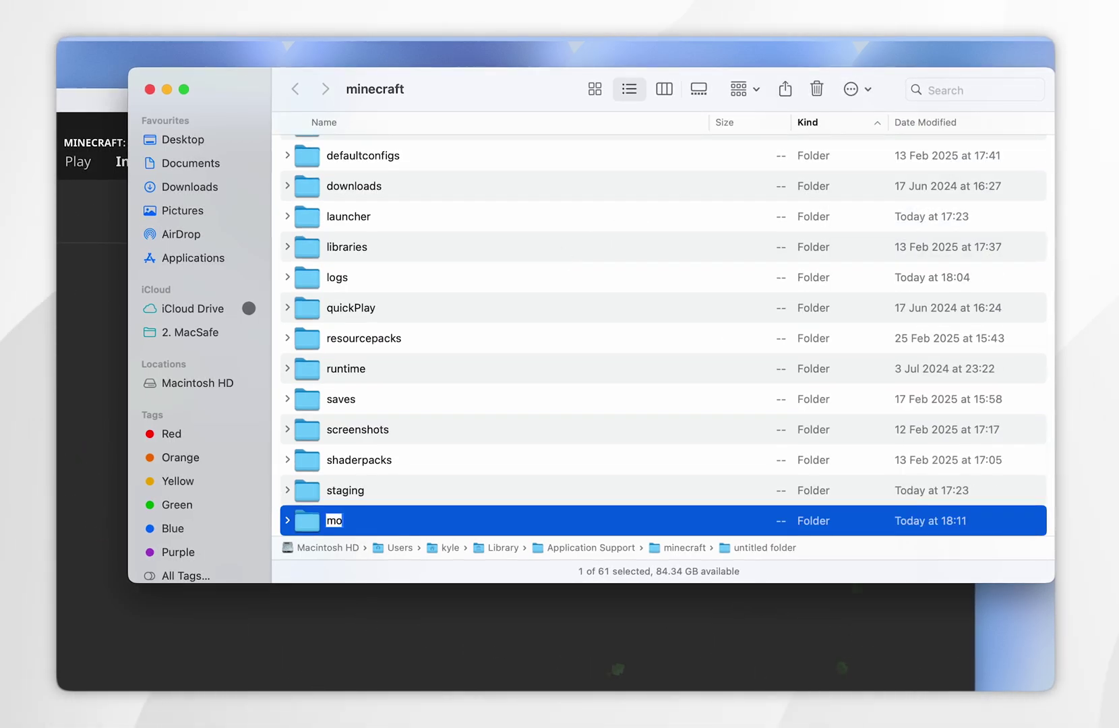
text(ds)
key(Return)
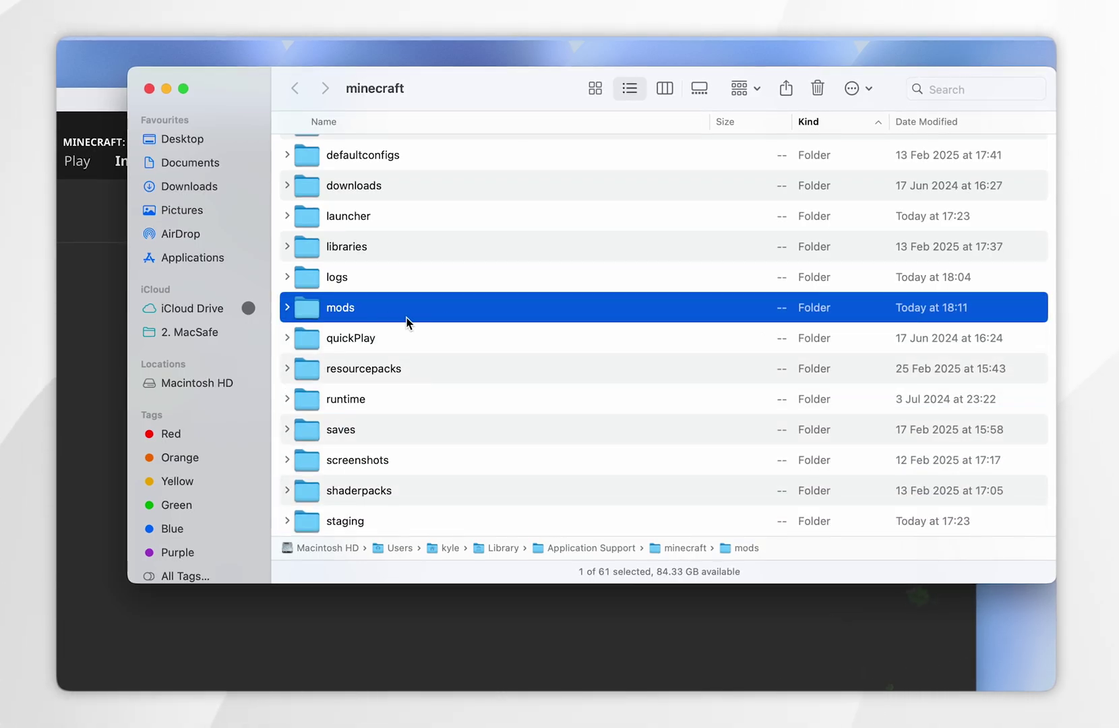
double_click(369, 312)
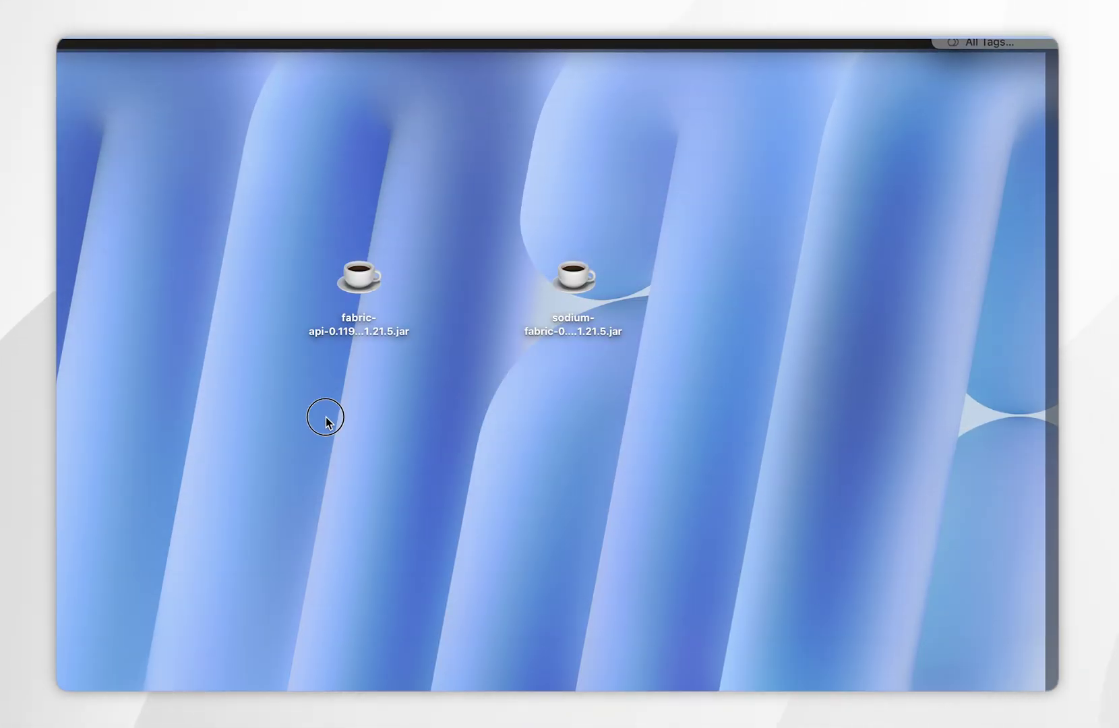
Move the Fabric API and Sodium jars from the desktop into mods, then close the window.
drag(325, 418, 584, 263)
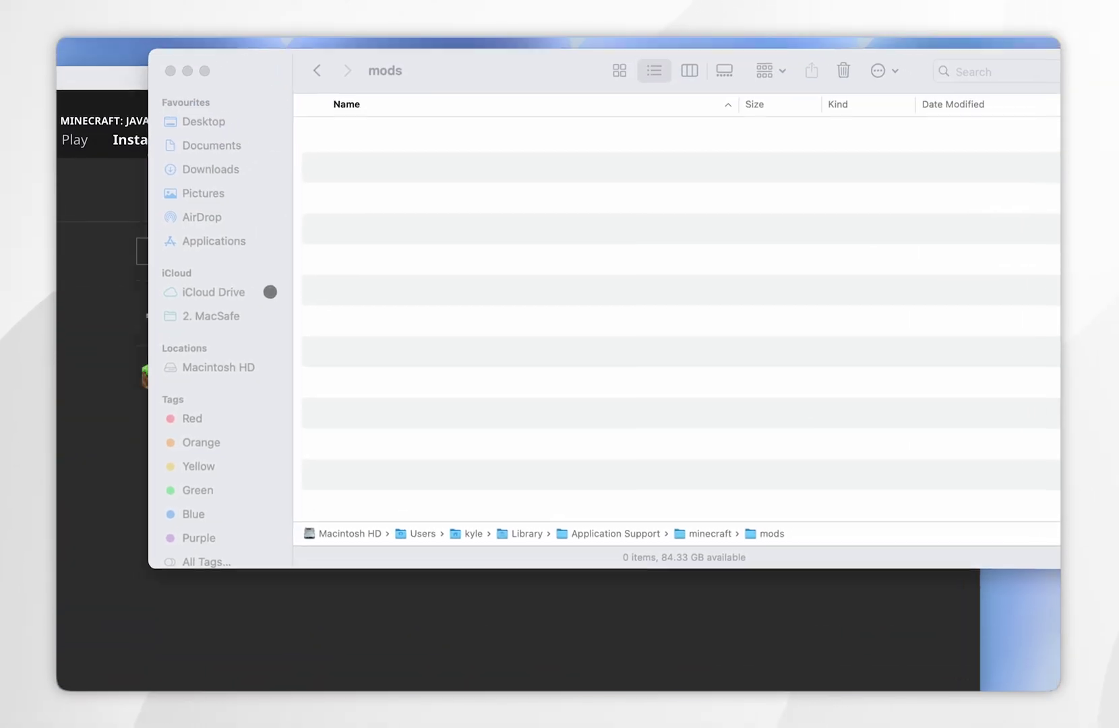
drag(581, 262, 537, 324)
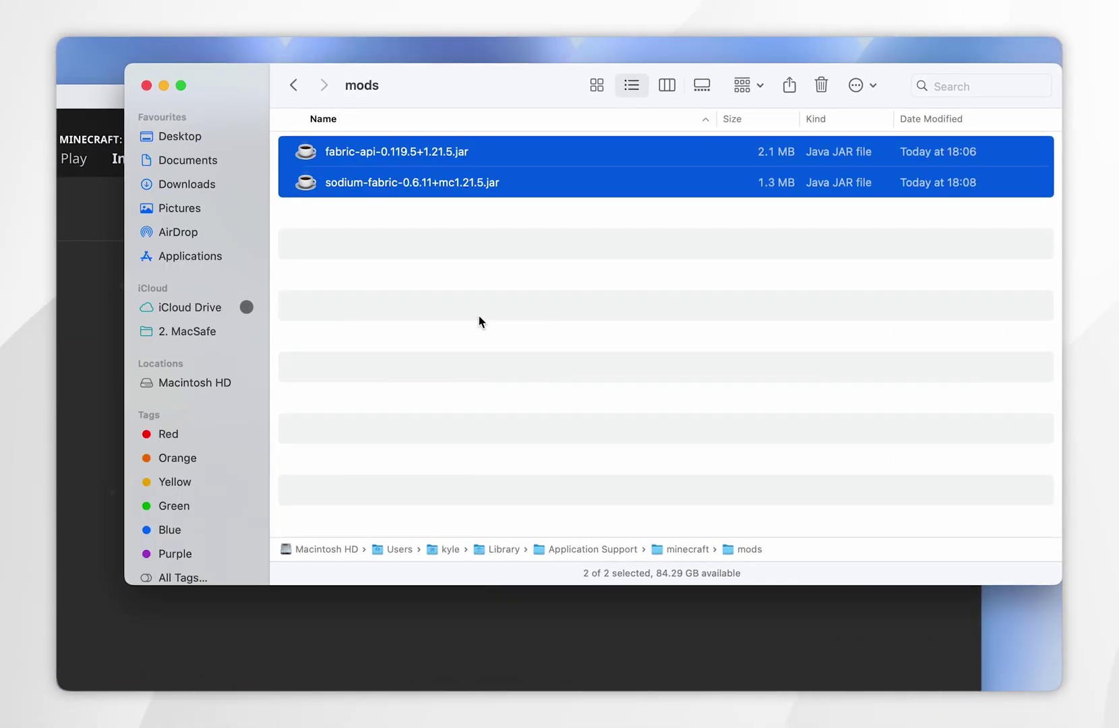
click(146, 85)
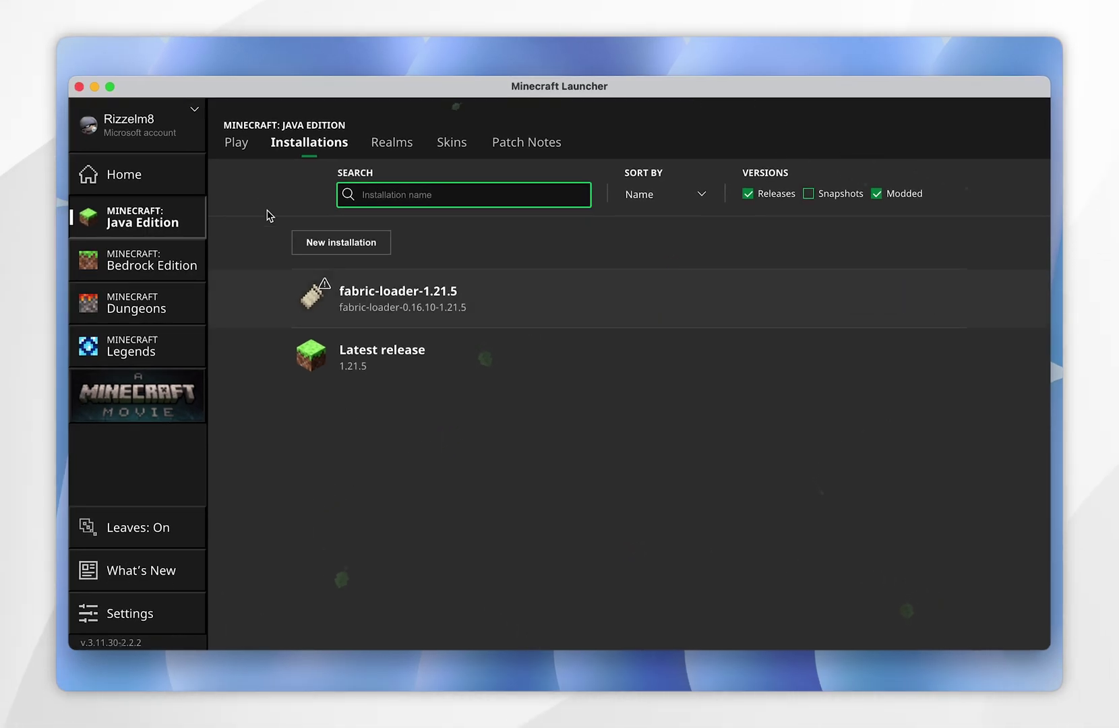
Select the fabric-loader-1.21.5 version on the Play page and launch the game.
click(239, 146)
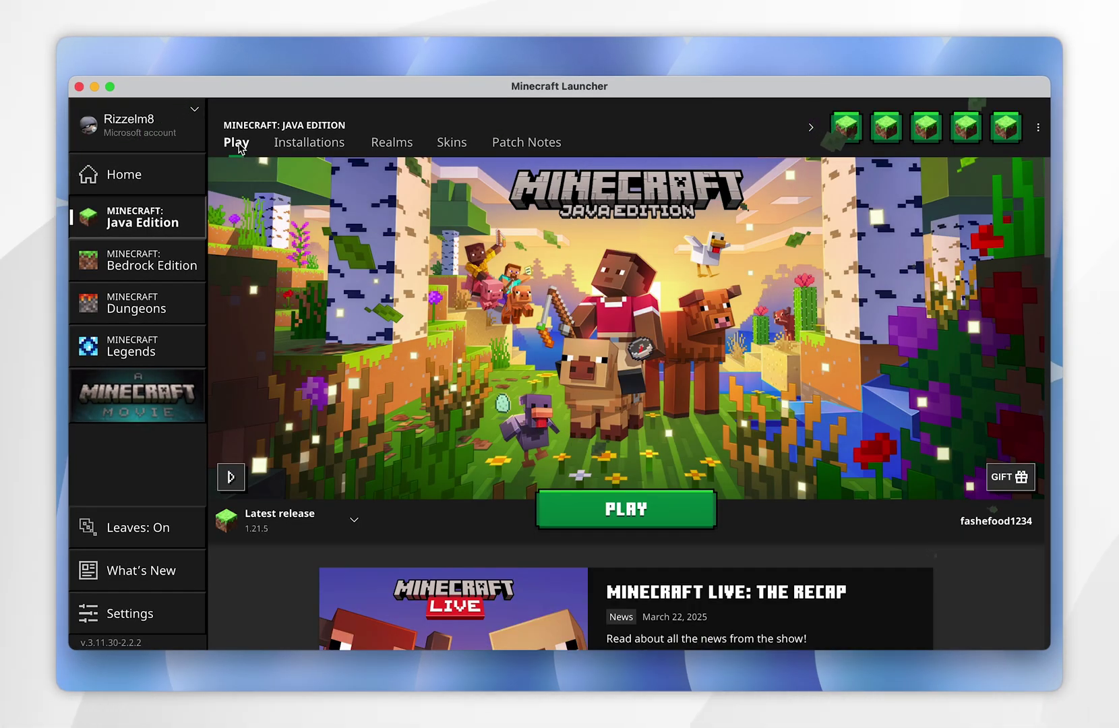
click(289, 528)
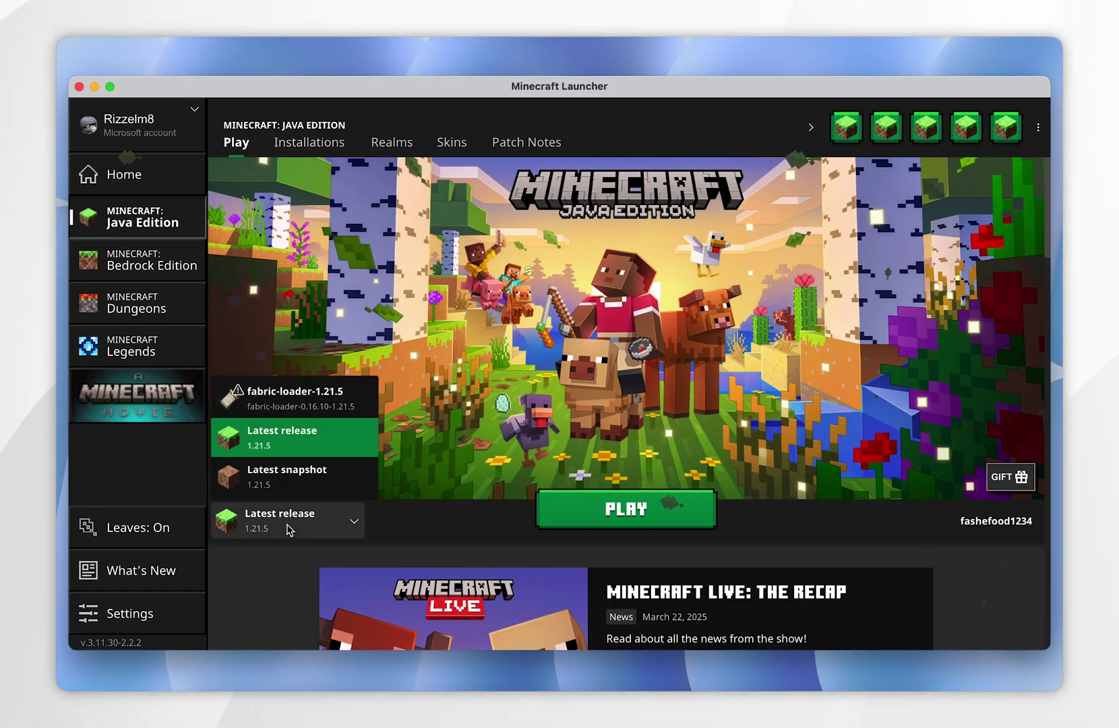
click(281, 409)
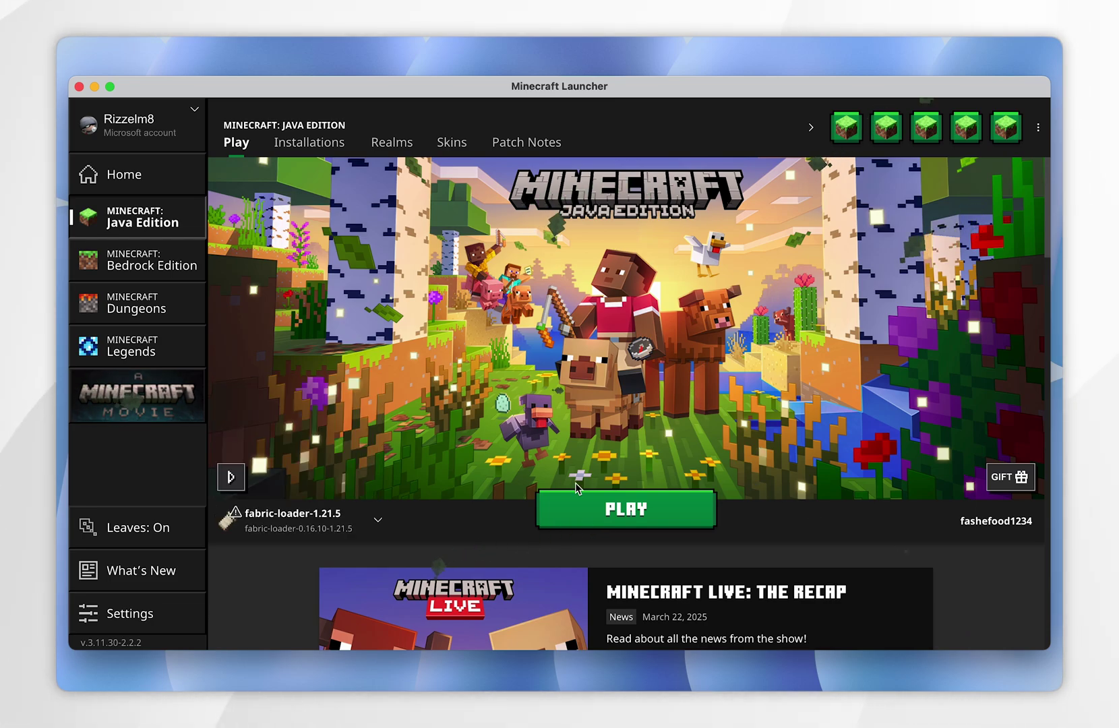
click(609, 511)
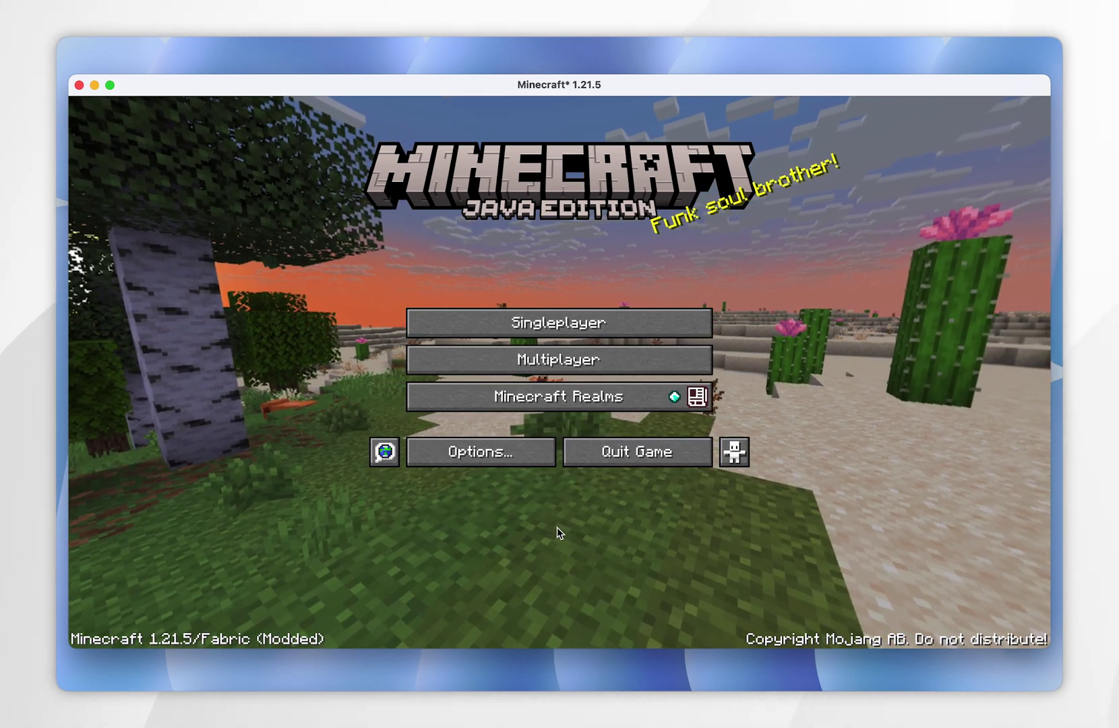
View the Sodium video settings under Options, then return to the title screen.
click(475, 452)
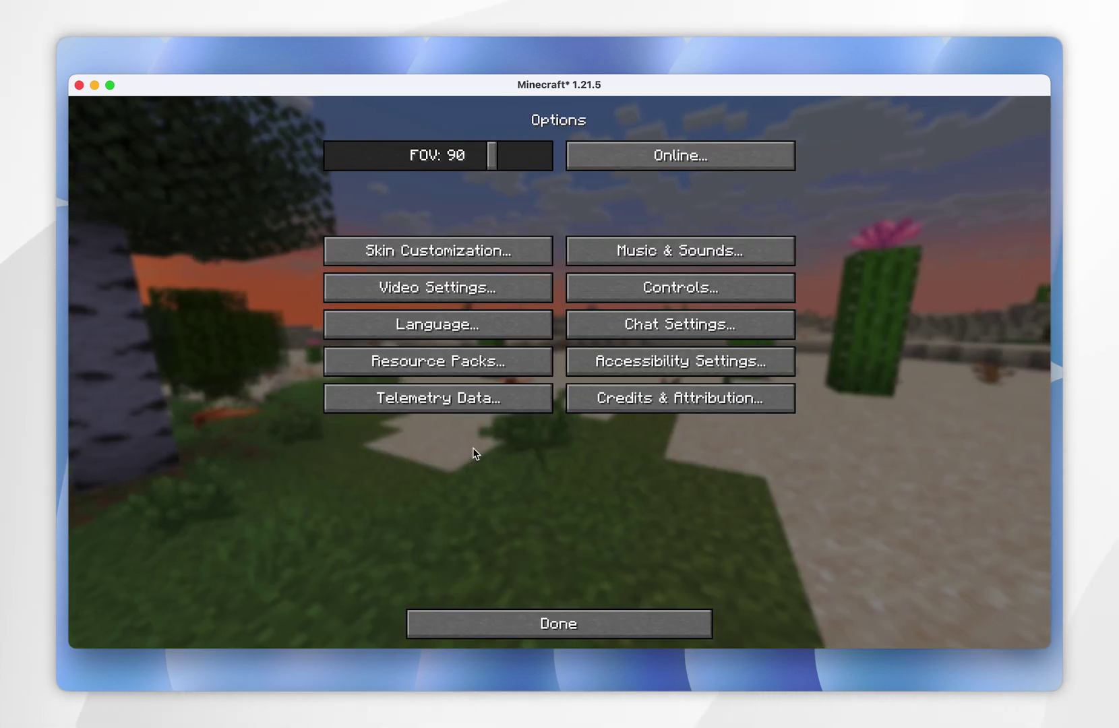
click(442, 292)
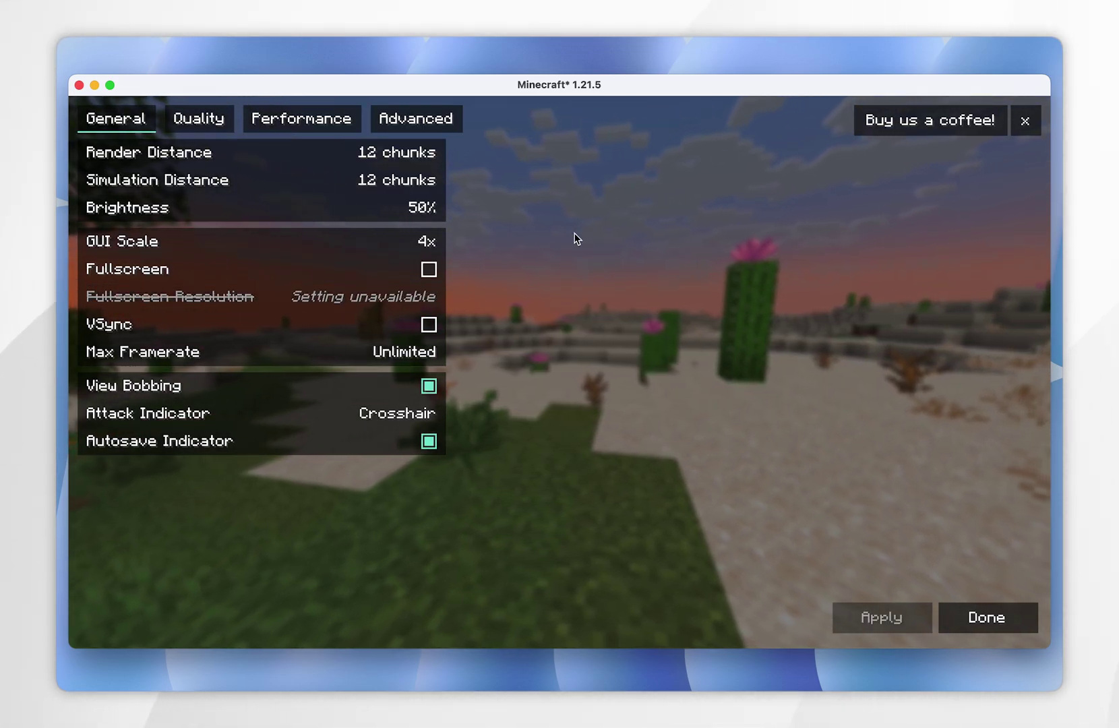
mouse_move(257, 155)
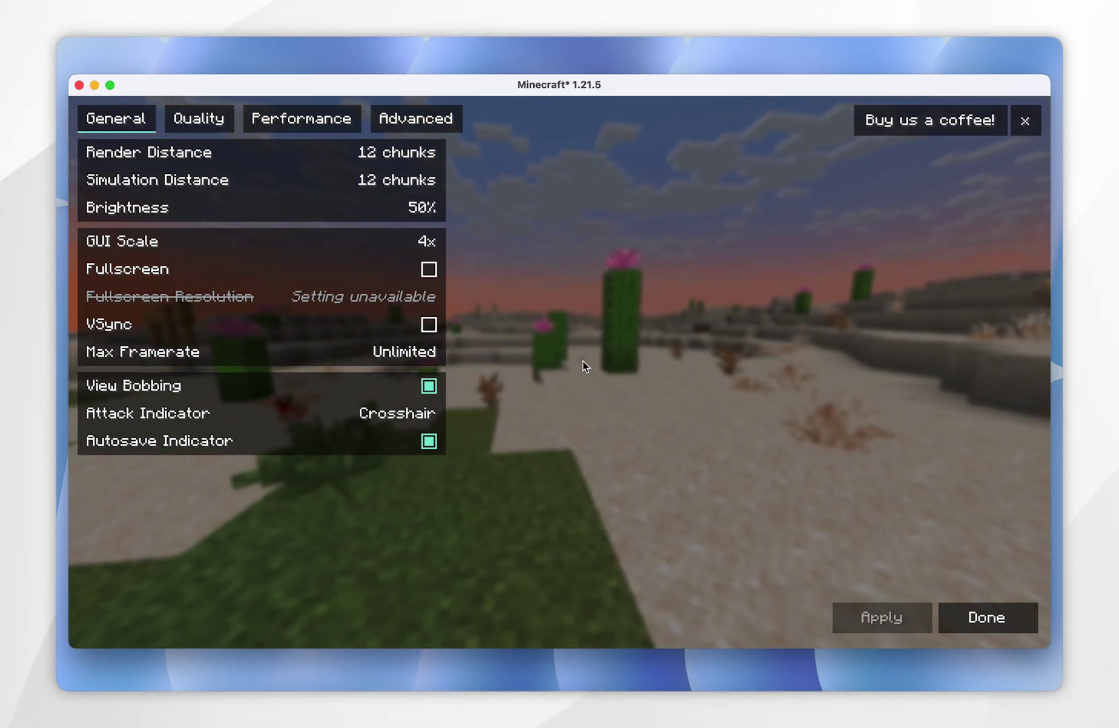
click(973, 619)
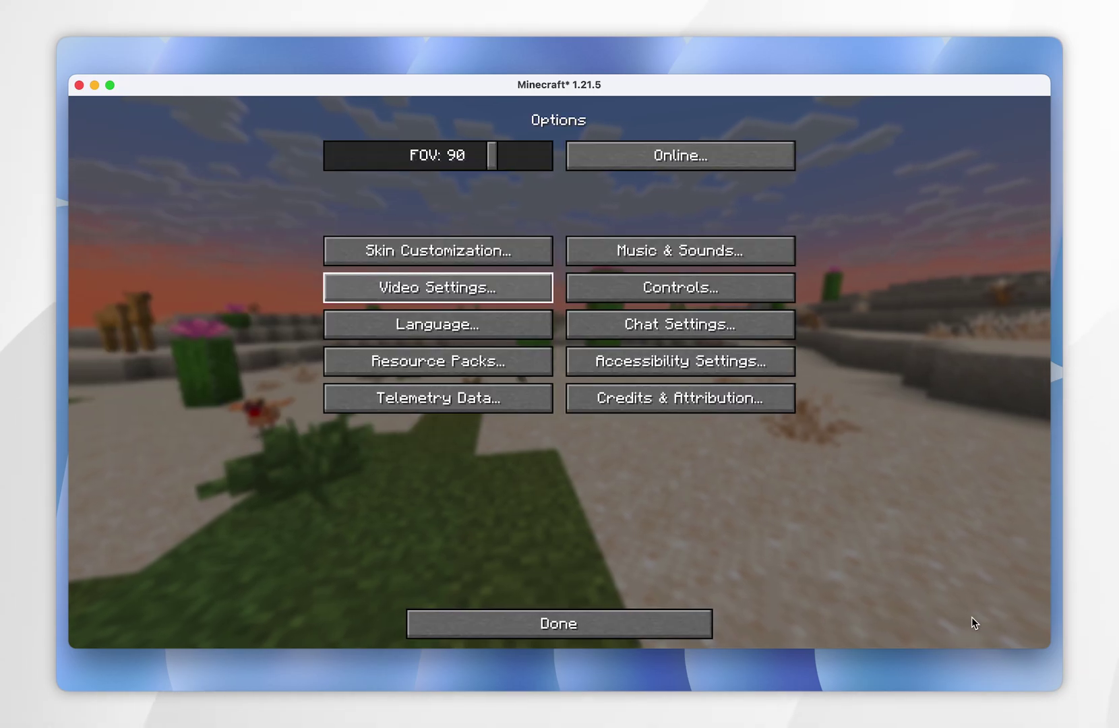
click(682, 624)
Select the New World save in Singleplayer, then quit the game with Cmd+Q.
click(572, 331)
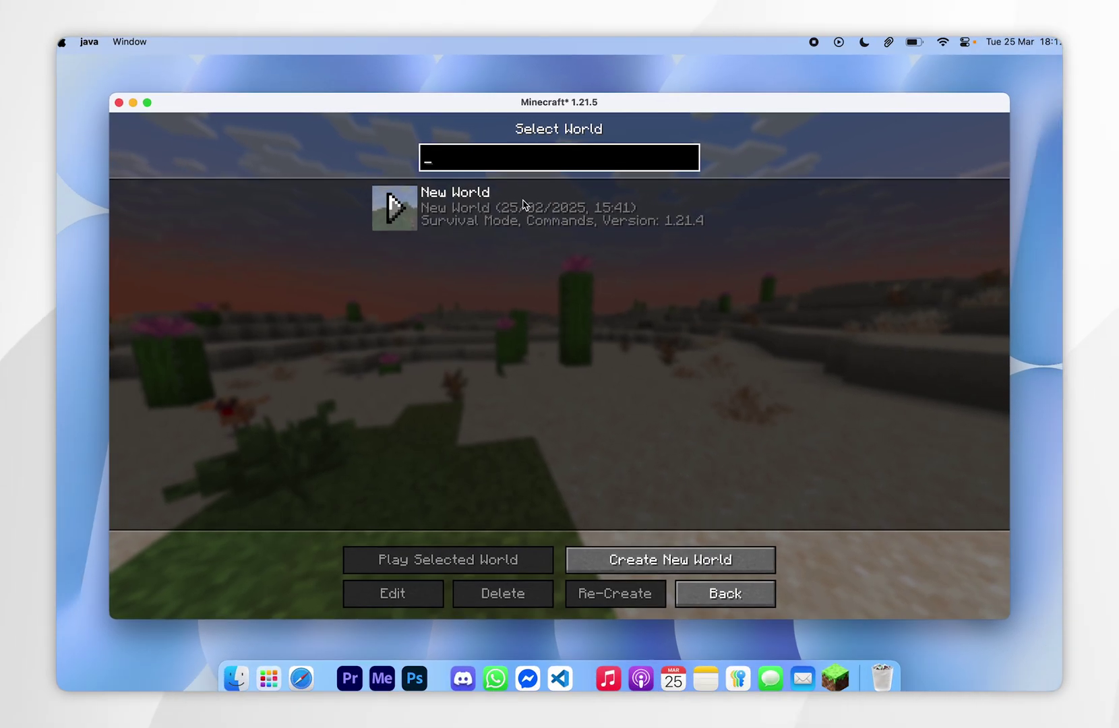
click(519, 198)
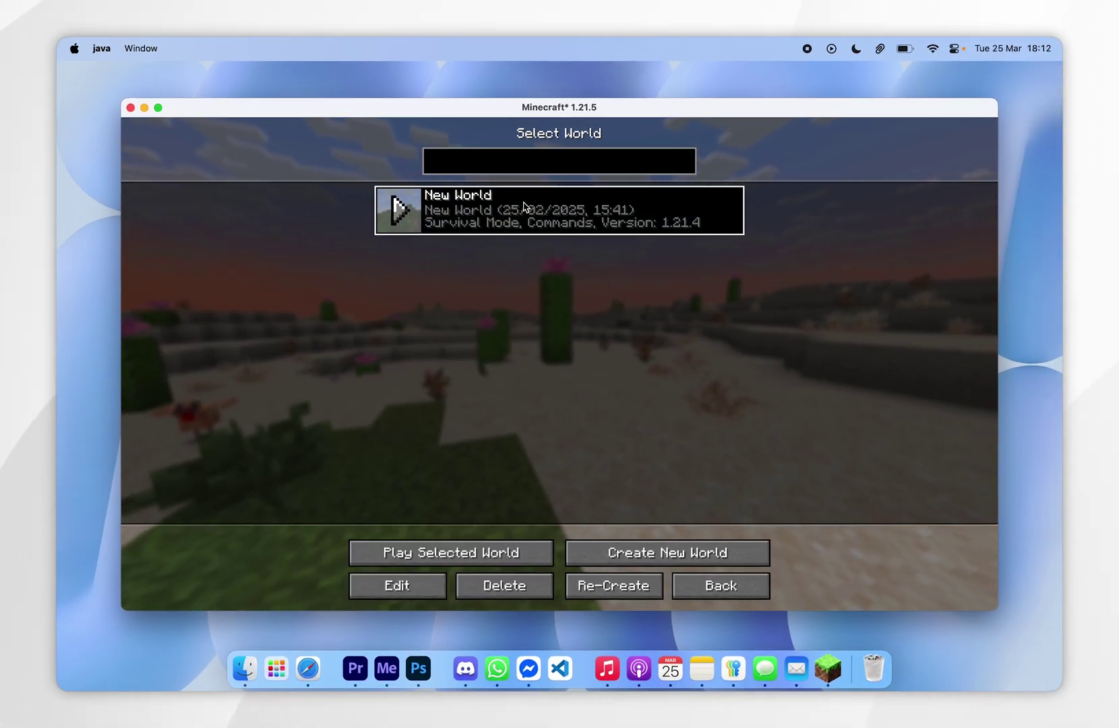
key(super+q)
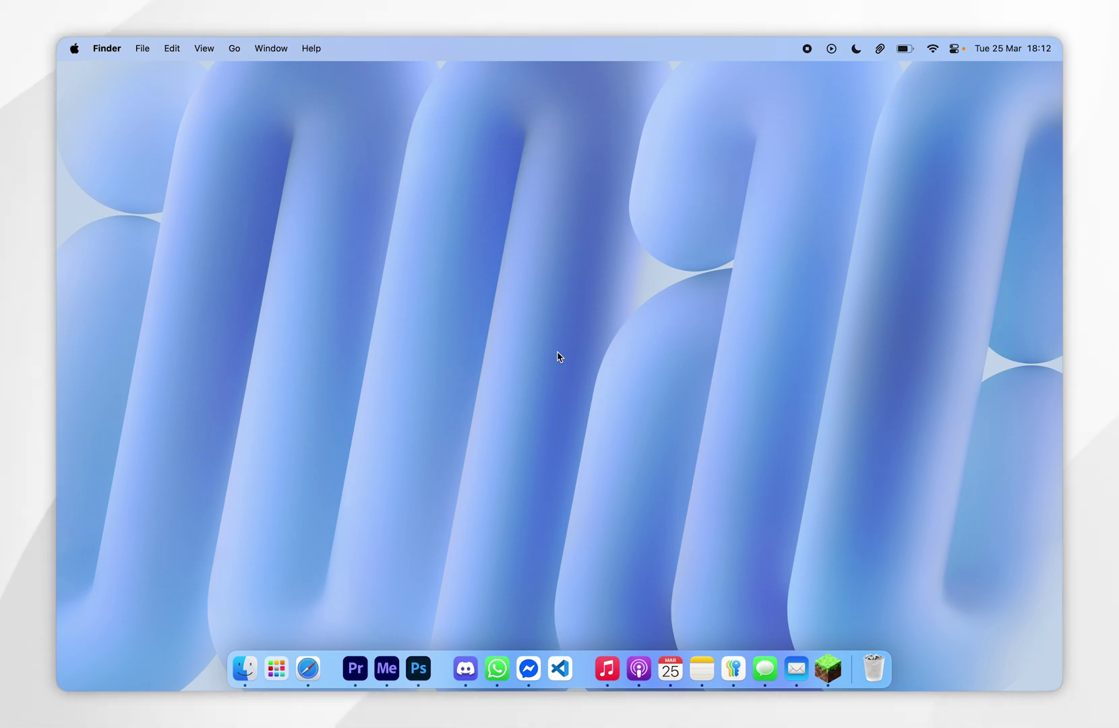